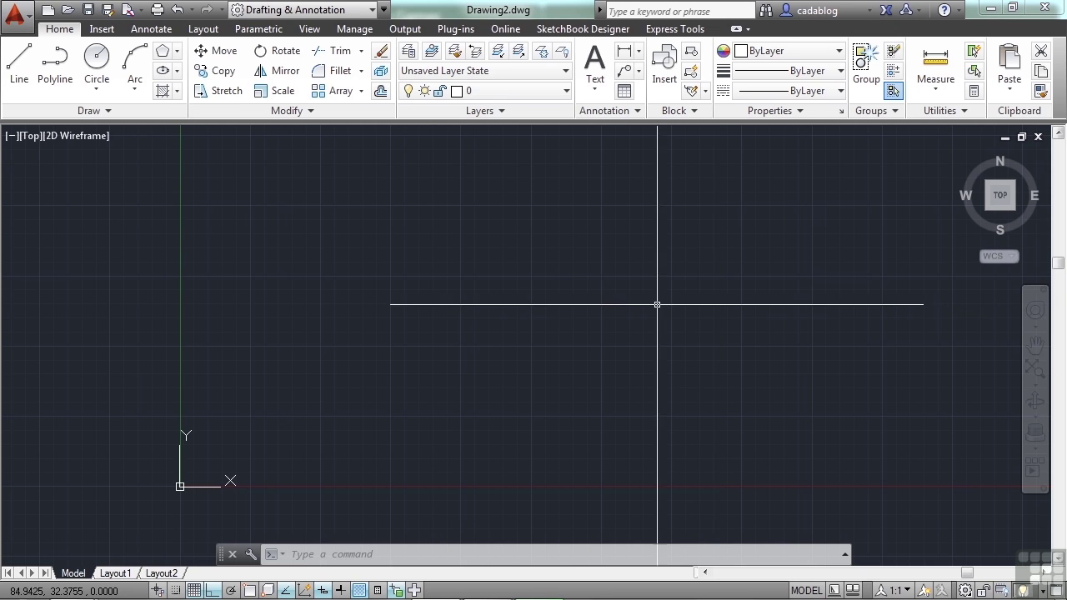
Draw a freehand rectangle about 37.5 by 18.2 units above and to the right of the origin.
left_click(176, 72)
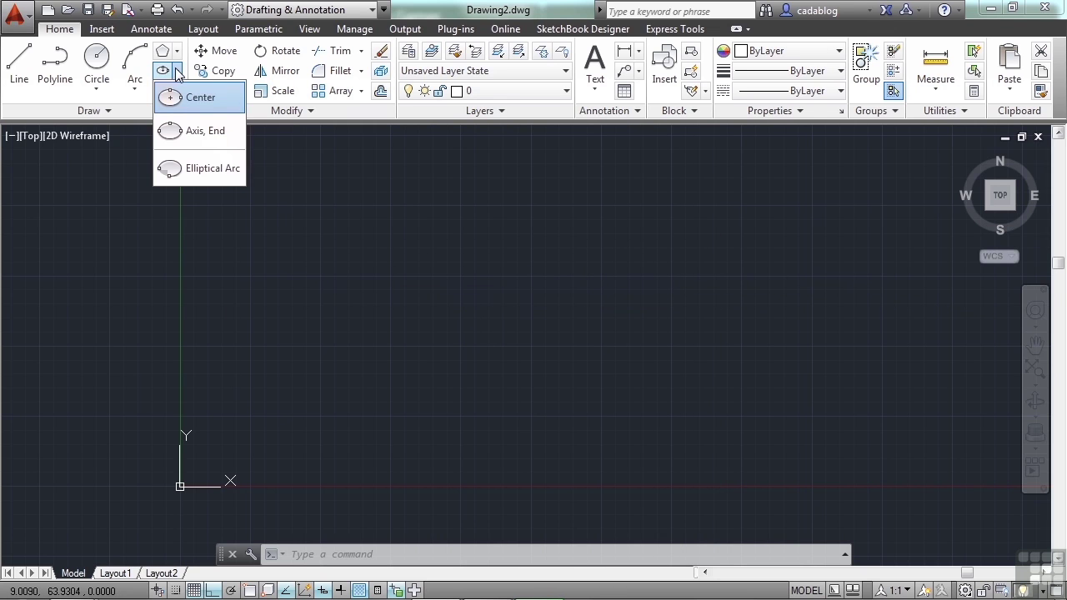
left_click(177, 52)
left_click(177, 52)
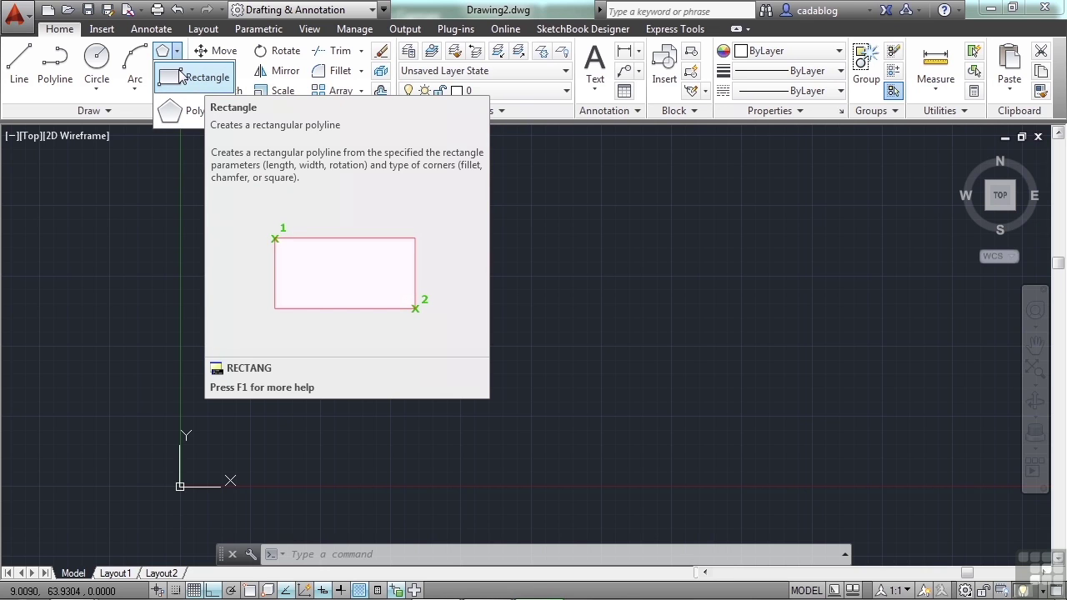
left_click(182, 75)
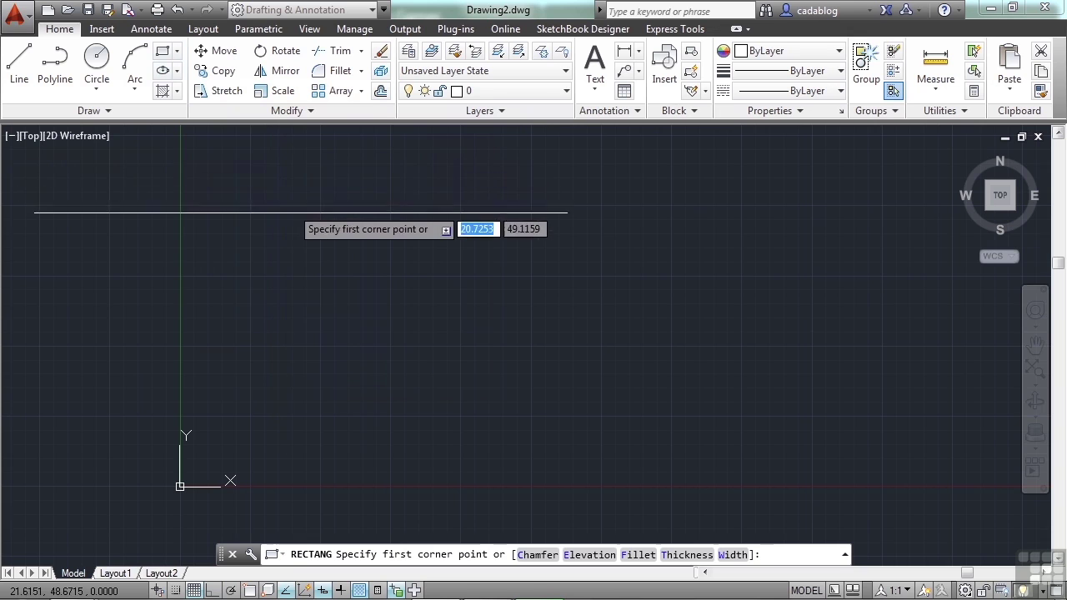
left_click(299, 202)
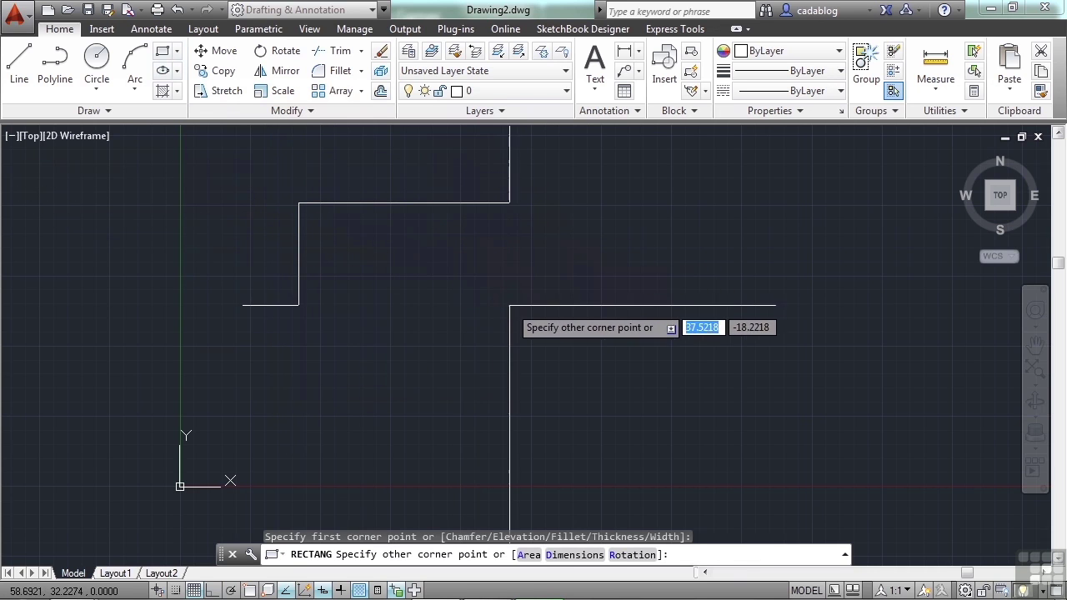
left_click(509, 306)
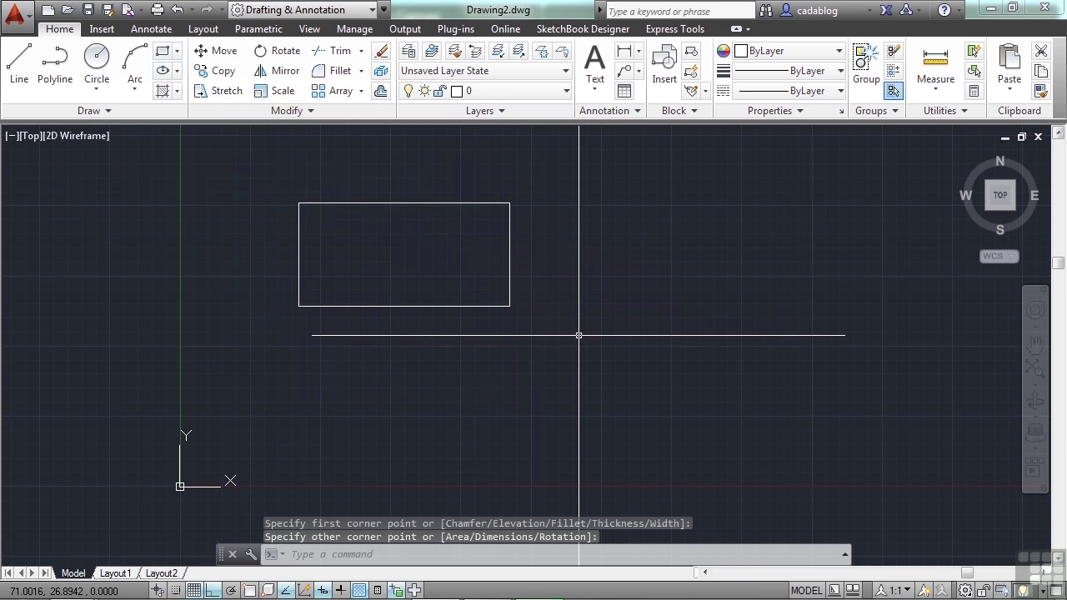
Select the new rectangle by its edge to inspect it as a single object, and clear the selection.
left_click(512, 288)
left_click(491, 284)
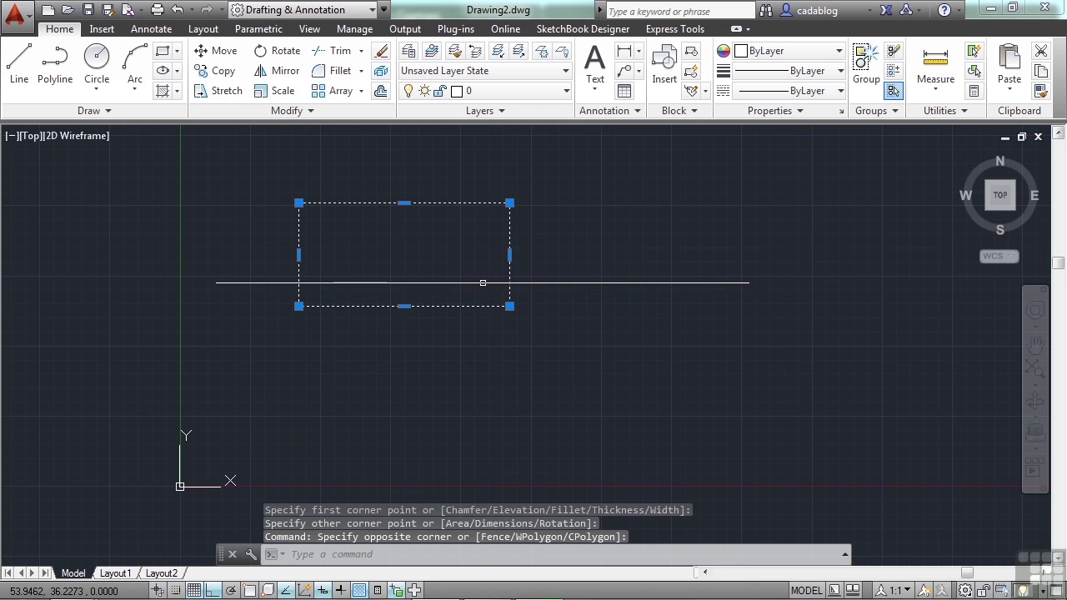
key("Escape")
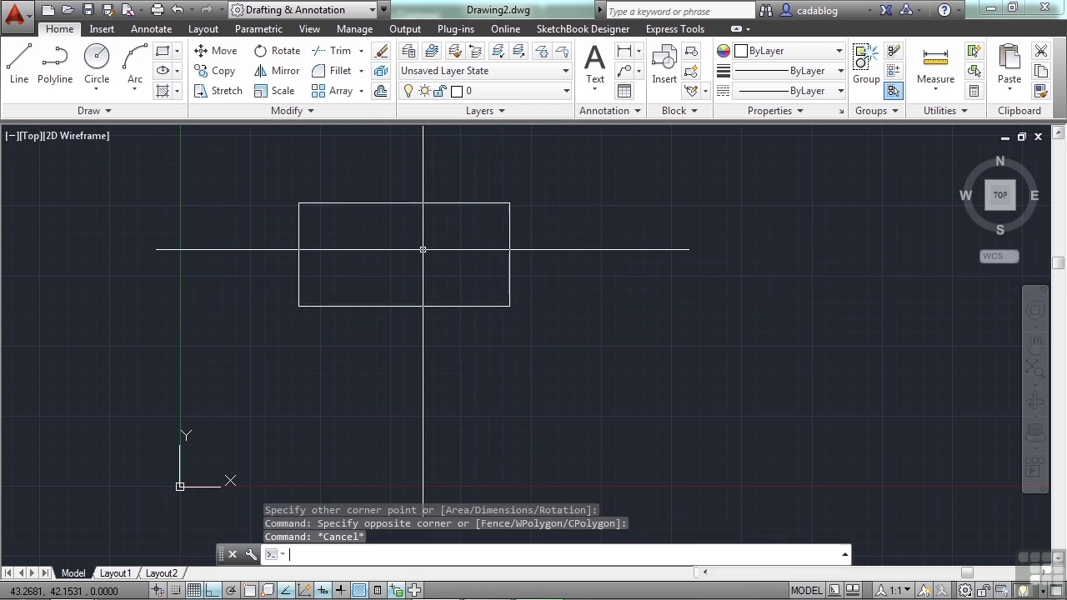
Draw a second rectangle 40 units wide and 30 units high, placed beside the first one.
middle_click_drag(421, 248, 327, 222)
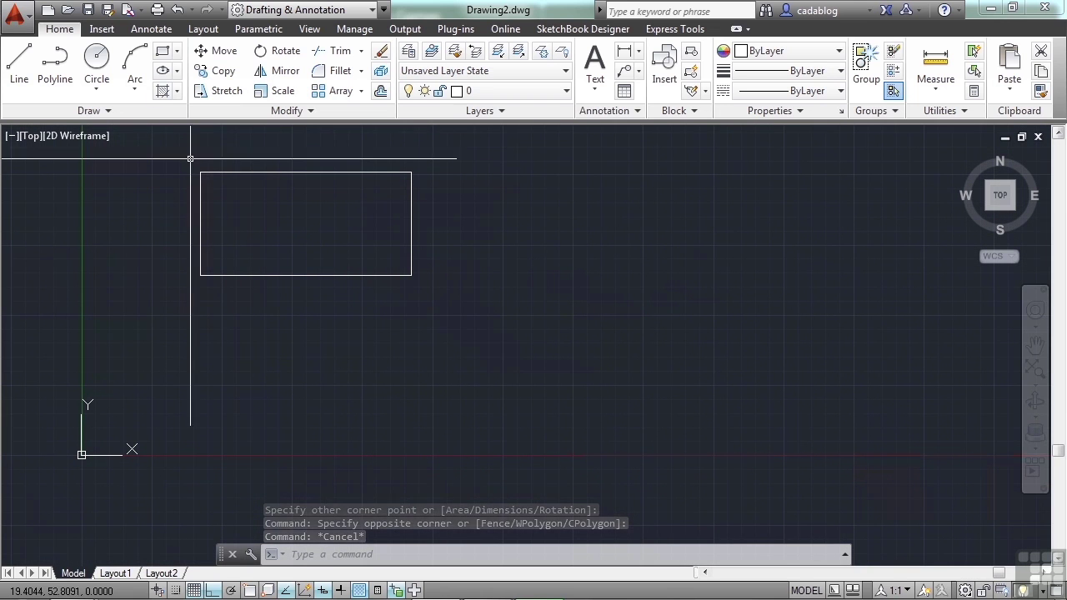
left_click(165, 54)
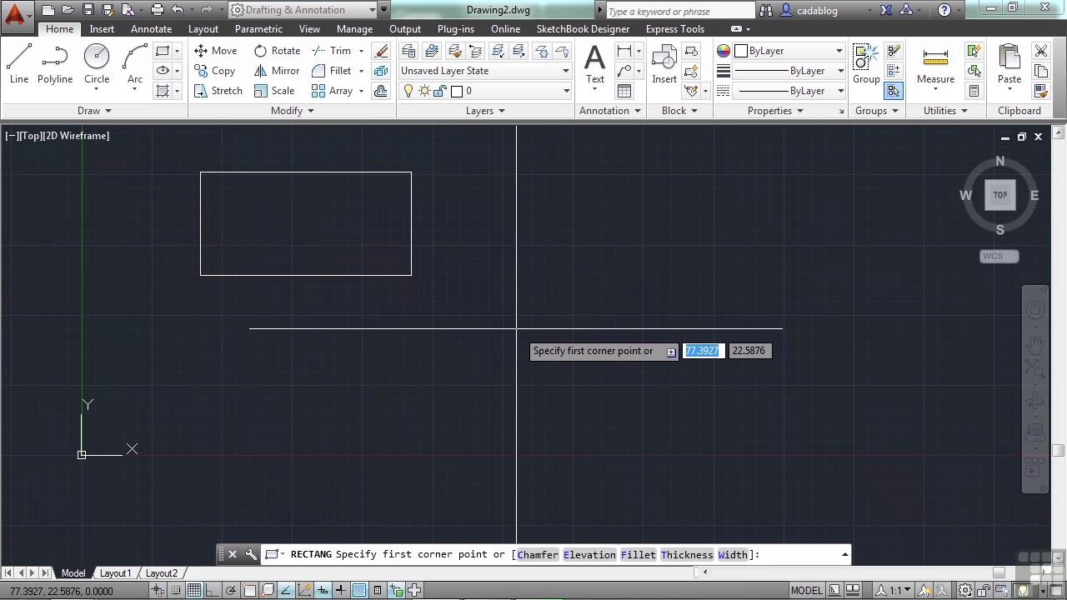
key("Escape")
type("REC")
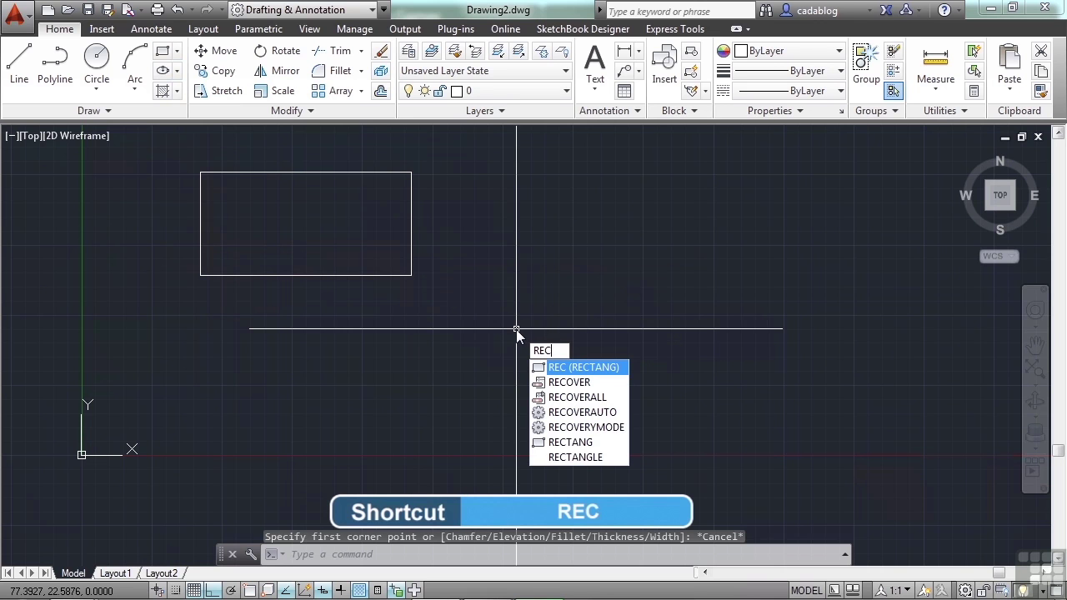
key("Return")
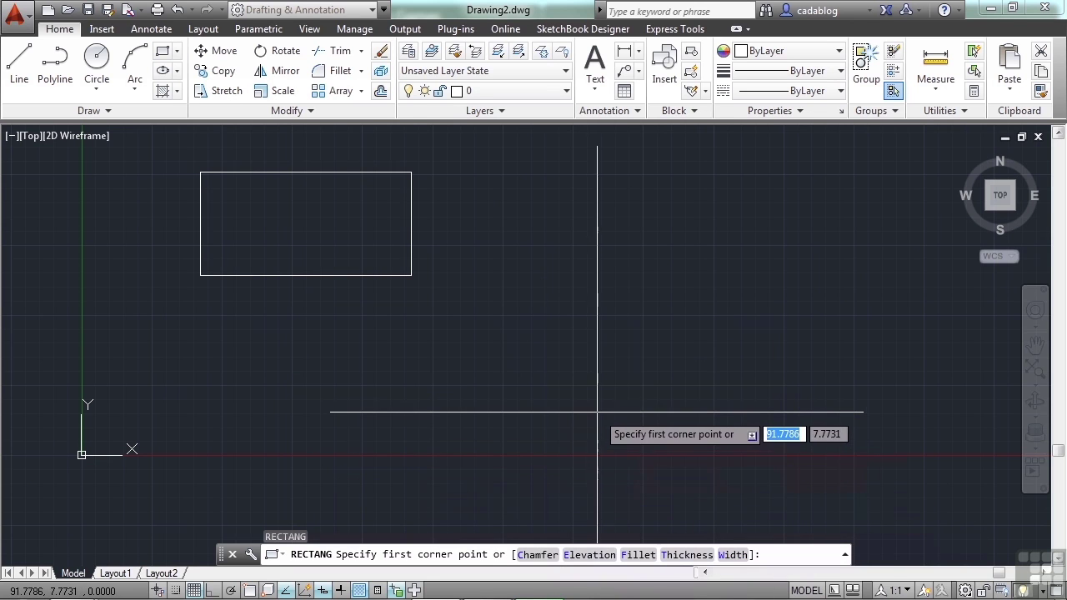
middle_click_drag(485, 330, 440, 302)
left_click(469, 306)
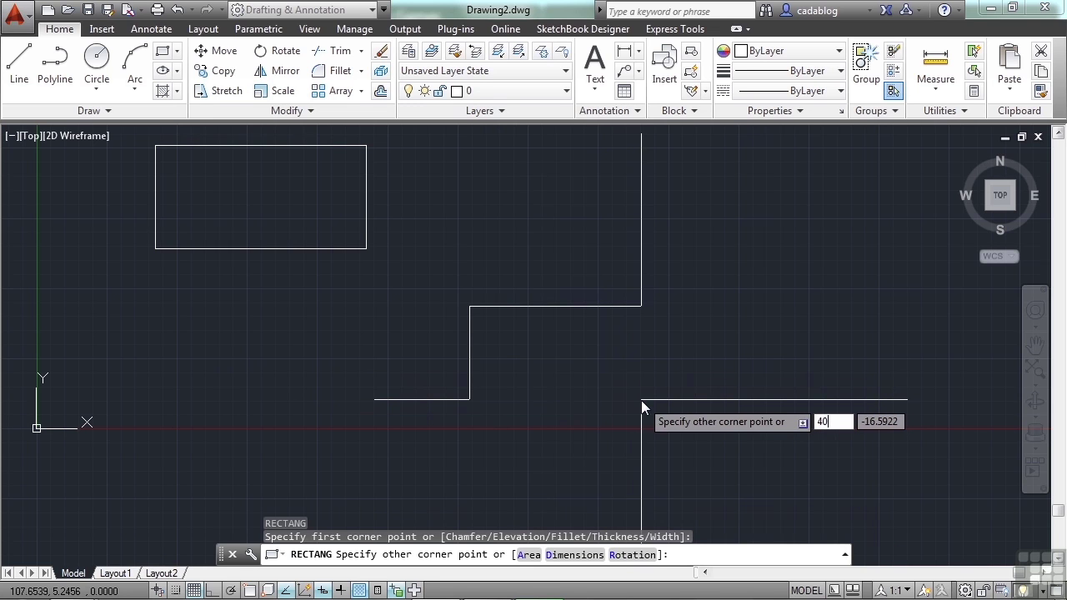
key("Tab")
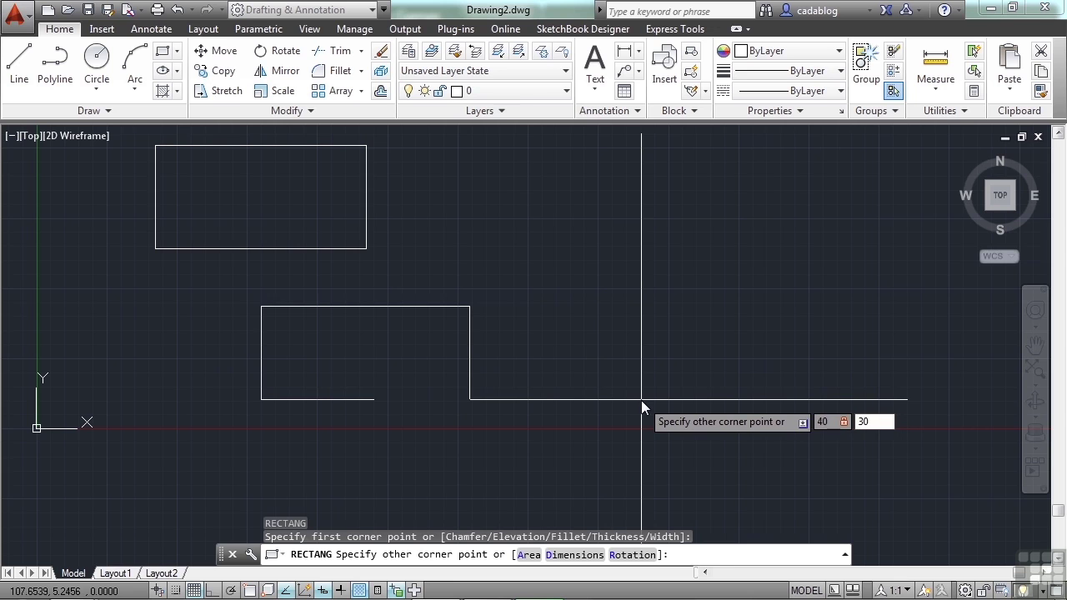
key("Return")
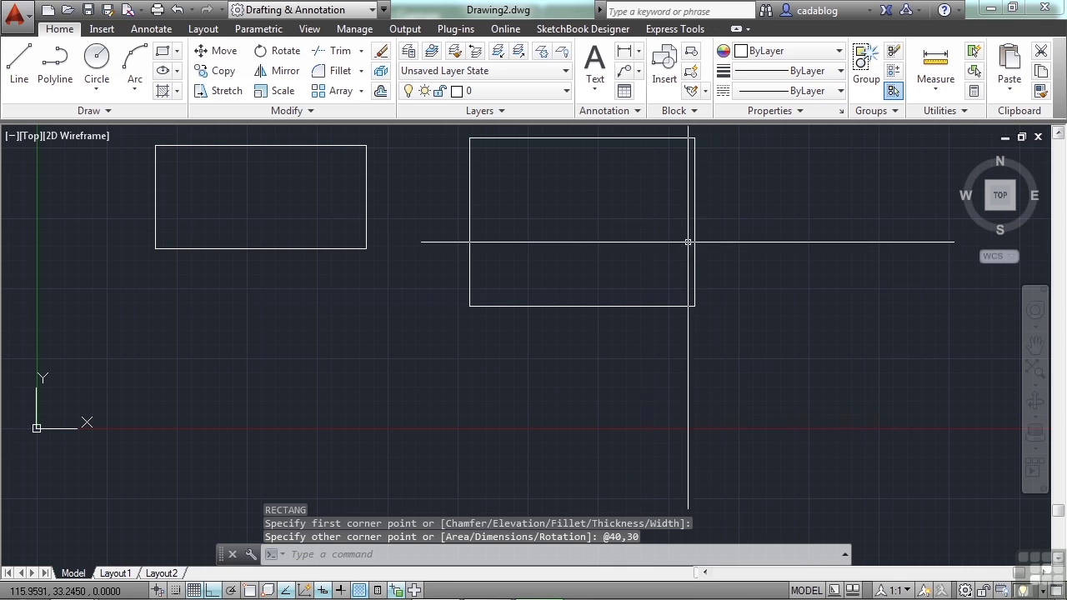
Stretch the upper-right corner of the 40 by 30 rectangle horizontally inward to slant its side, and turn Ortho off.
middle_click_drag(688, 242, 696, 334)
left_click(709, 315)
left_click(698, 303)
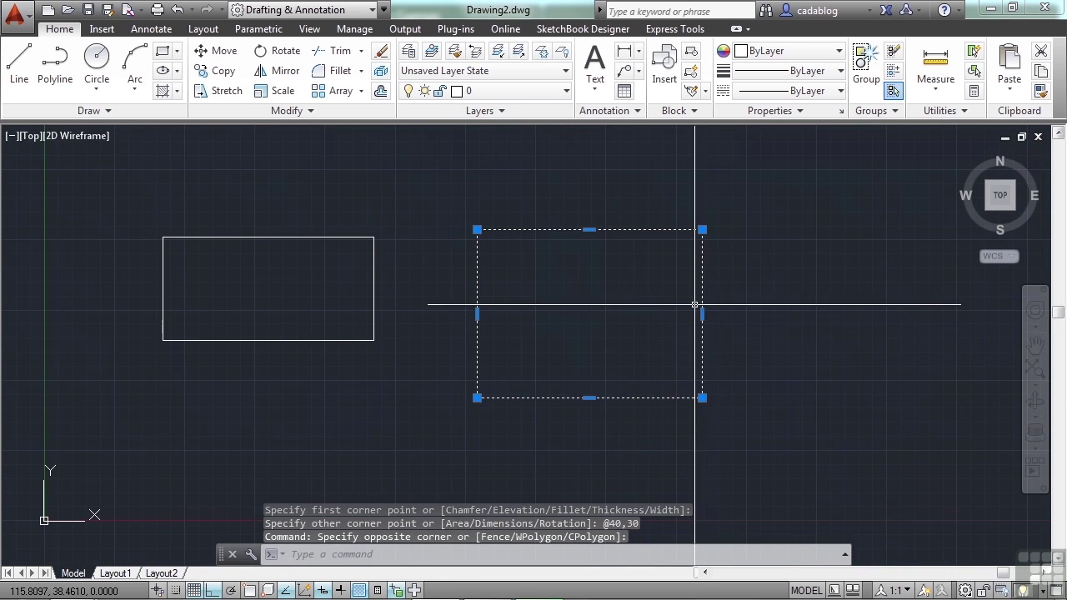
left_click(701, 229)
left_click(609, 221)
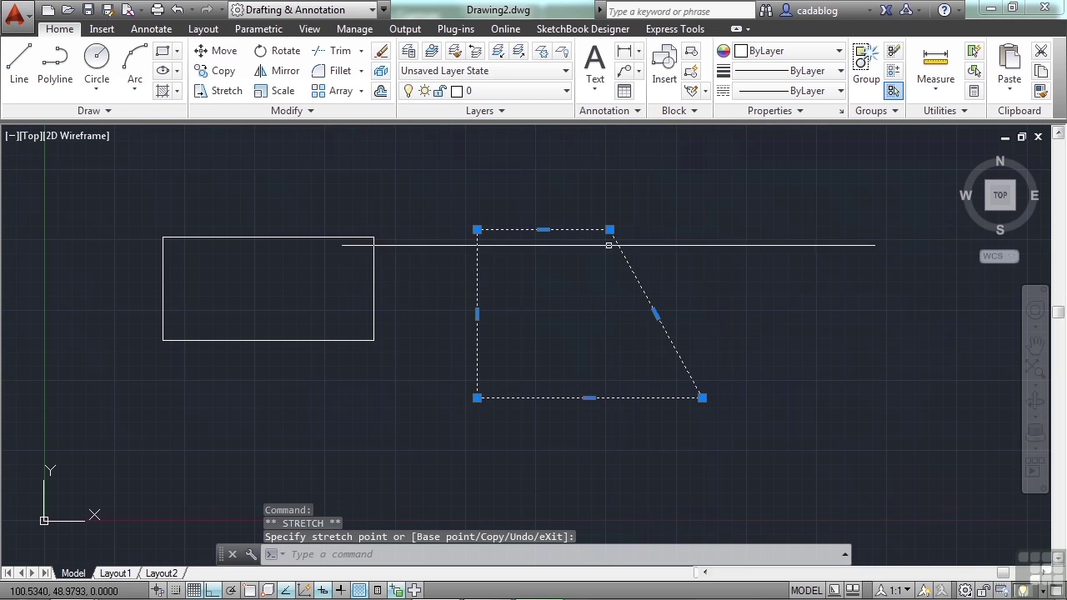
key("F8")
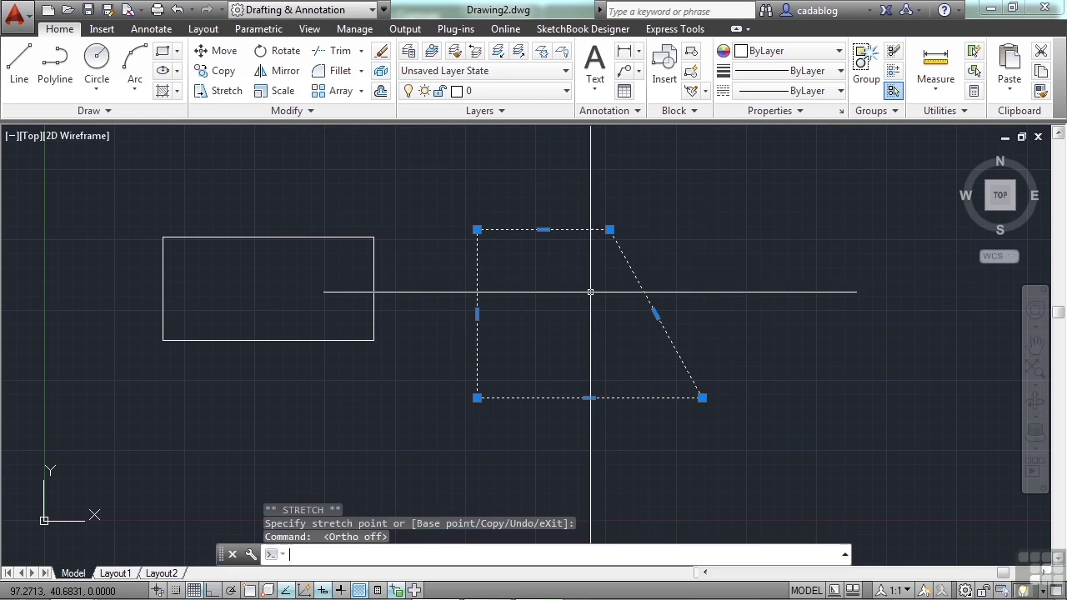
scroll(484, 289, "down", 2)
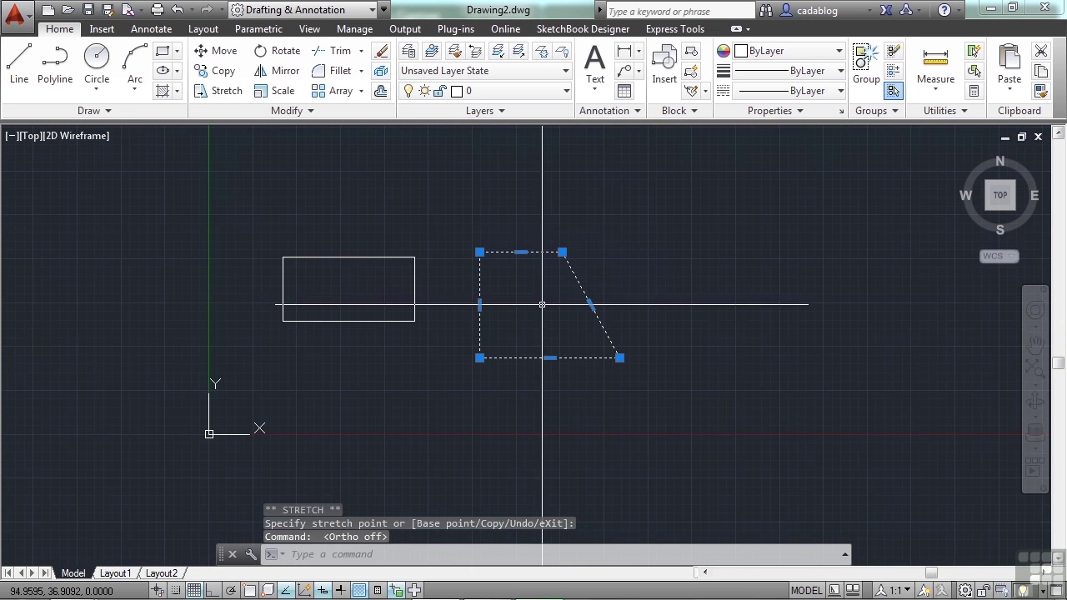
key("Escape")
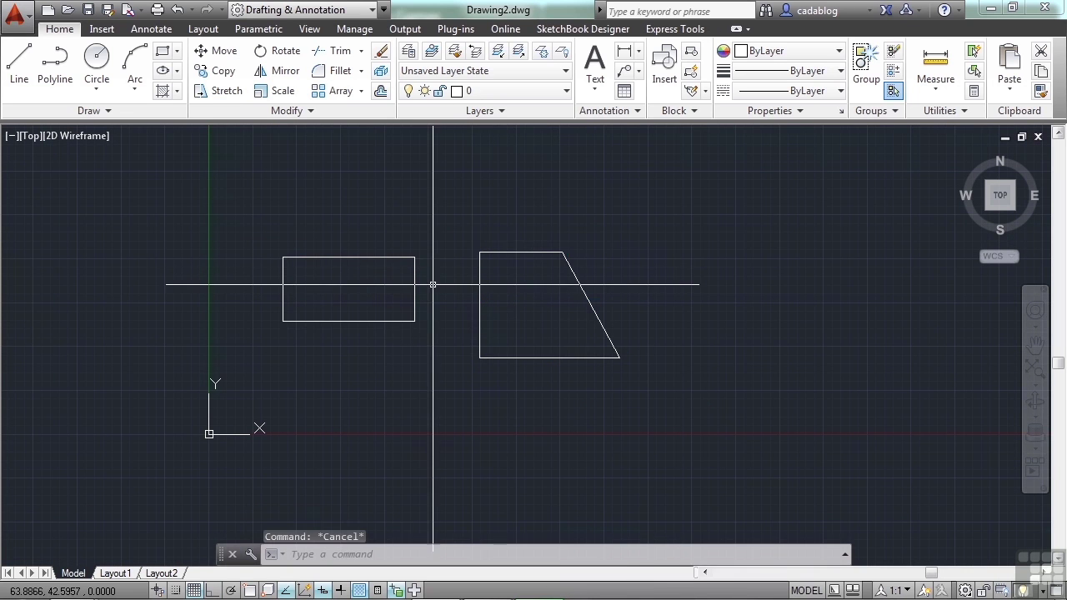
Draw a rectangle with both chamfer distances set to 4, to the right of the slanted shape.
left_click(164, 55)
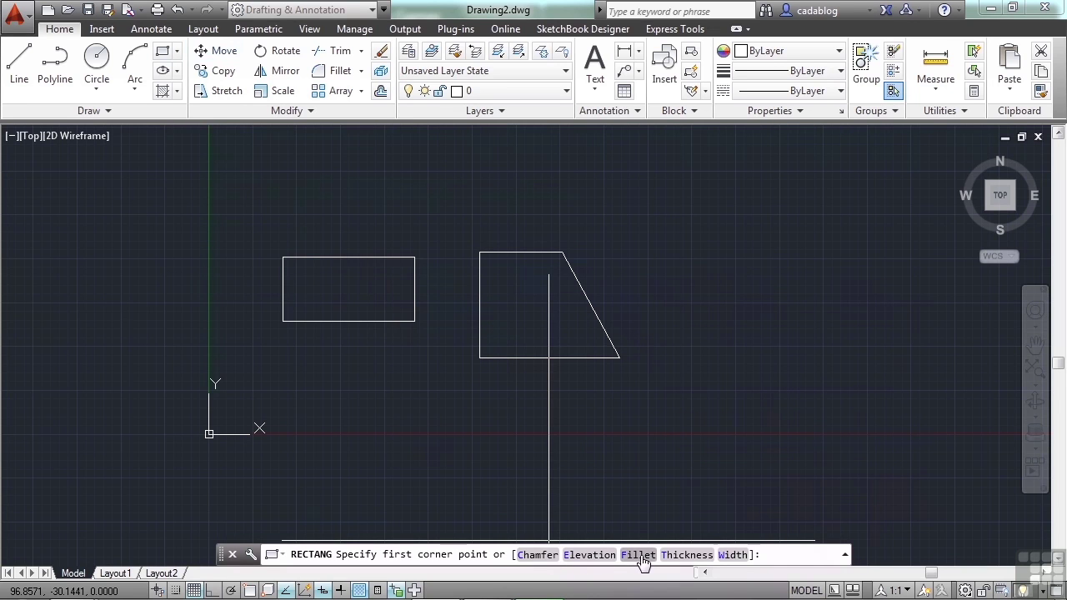
left_click(538, 554)
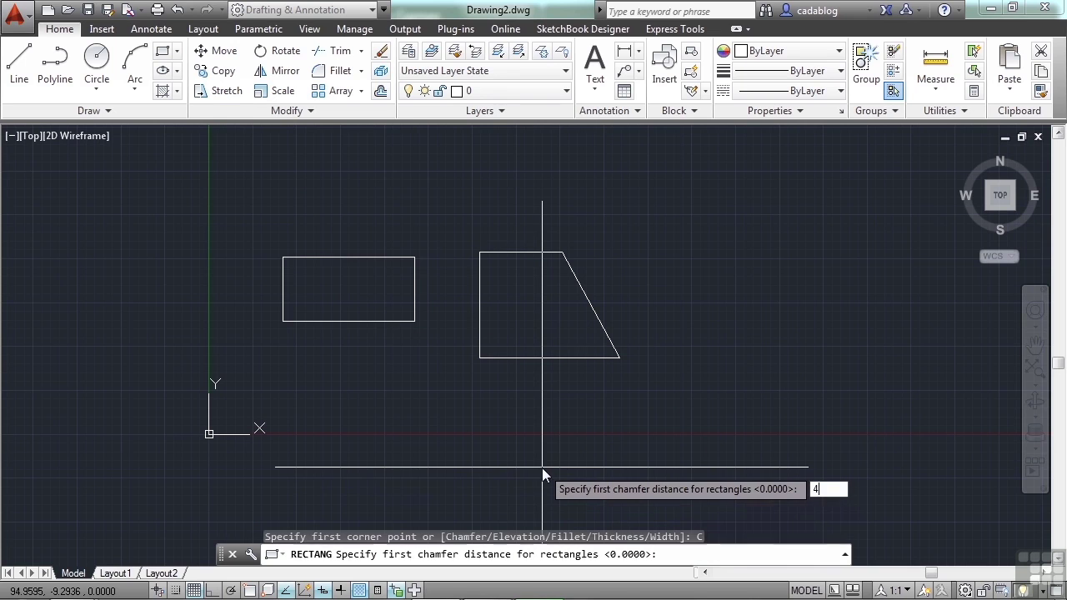
type("4")
key("Return")
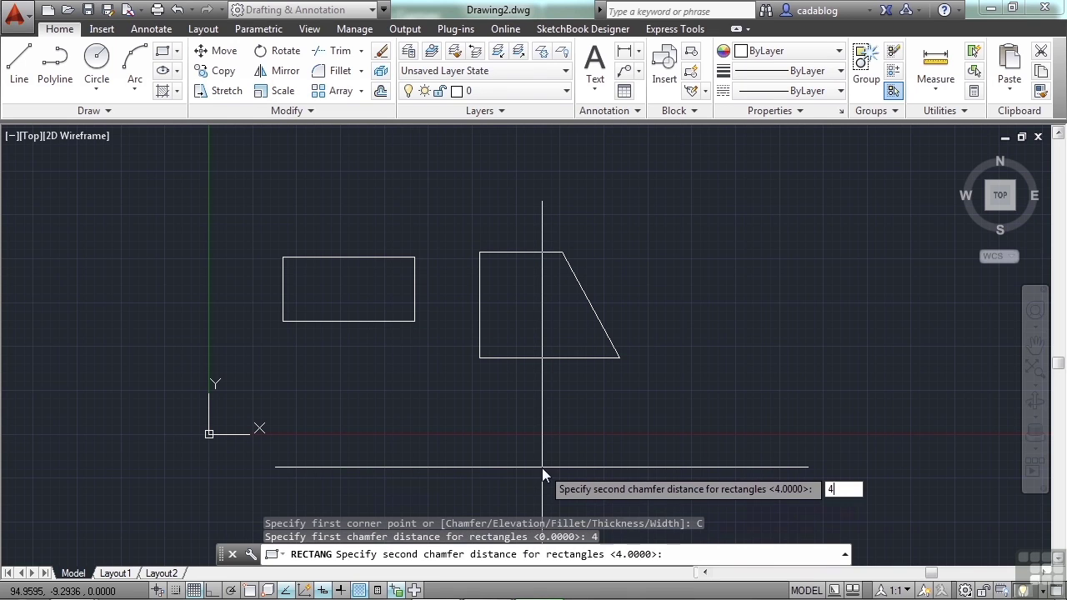
type("4")
key("Return")
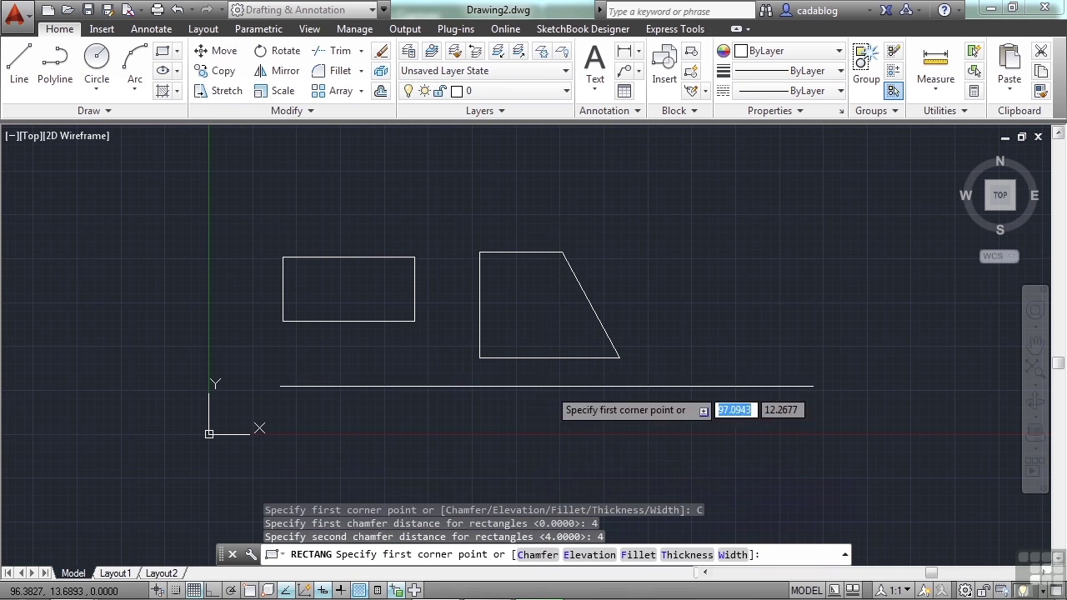
left_click(681, 221)
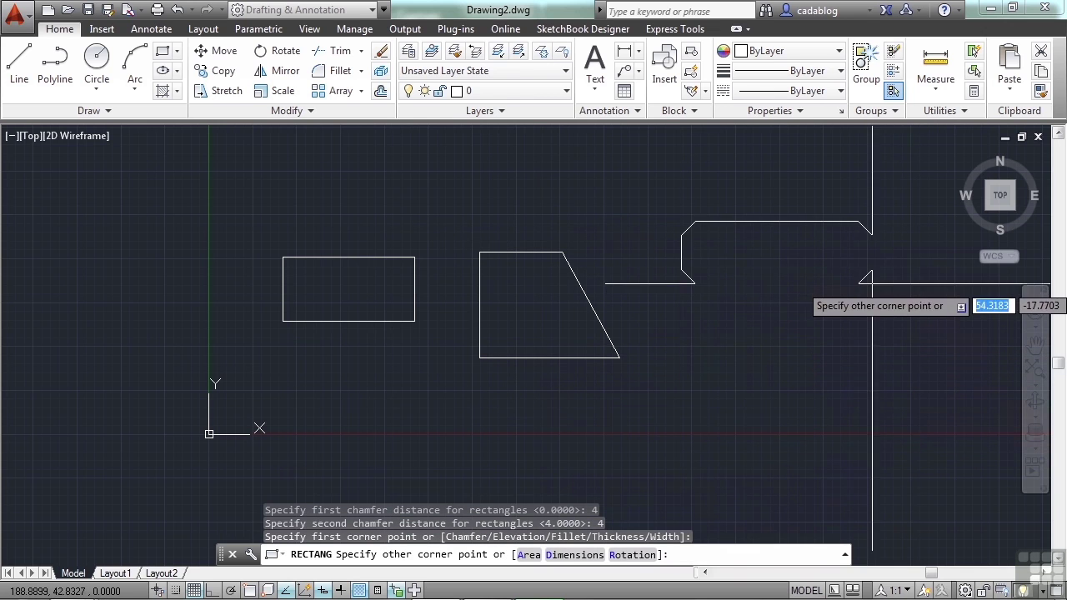
left_click(909, 344)
Select the chamfered rectangle to inspect its grips, and clear the selection.
middle_click_drag(712, 379, 570, 368)
left_click(538, 317)
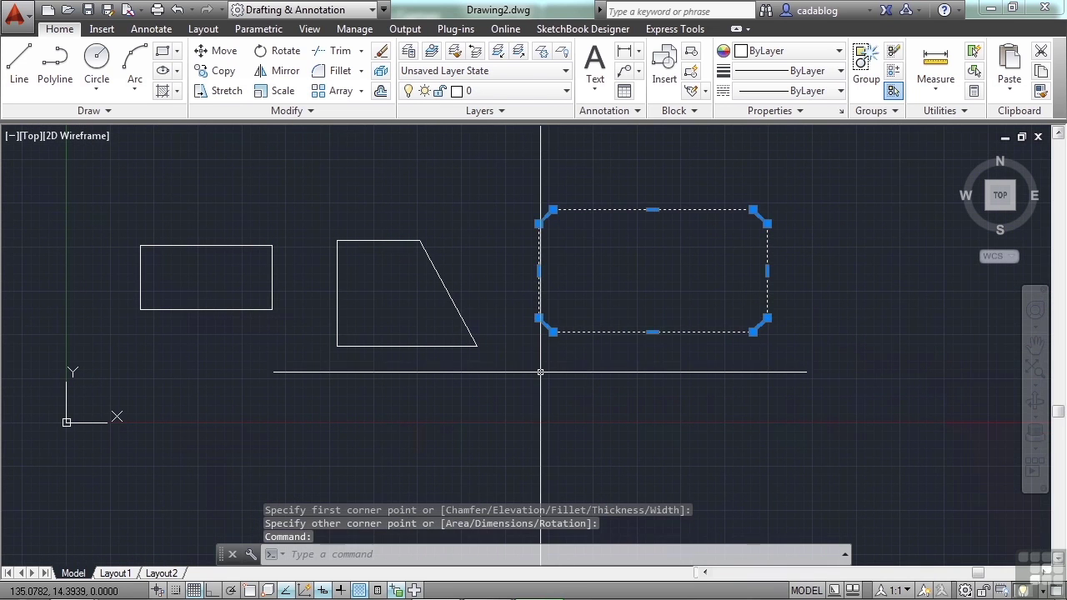
key("Escape")
Draw another rectangle below the chamfered one, reusing the current chamfer setting.
middle_click_drag(573, 405, 576, 335)
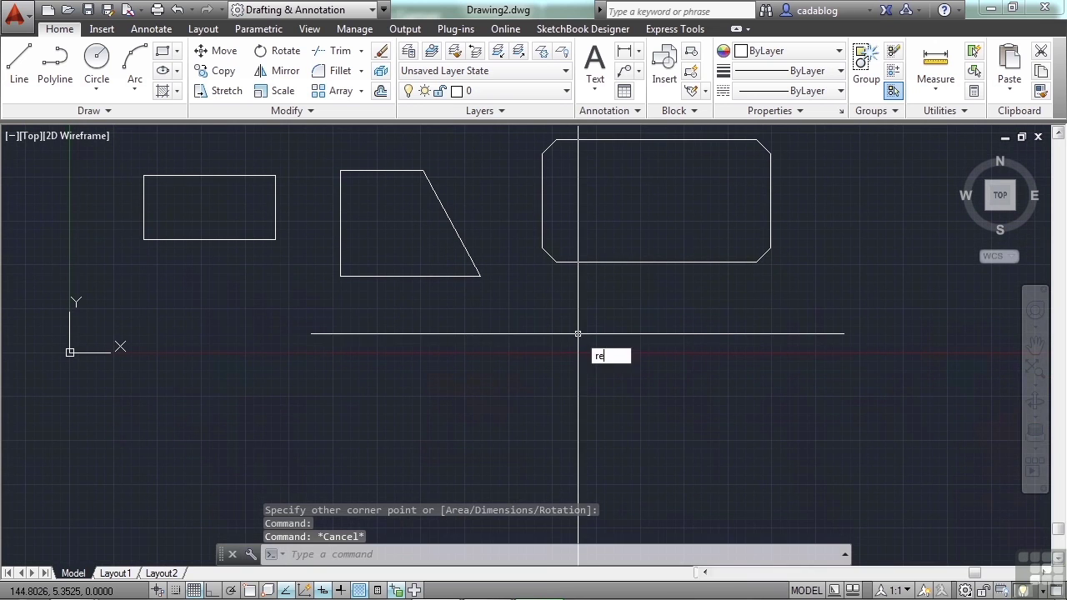
key("Return")
left_click(575, 318)
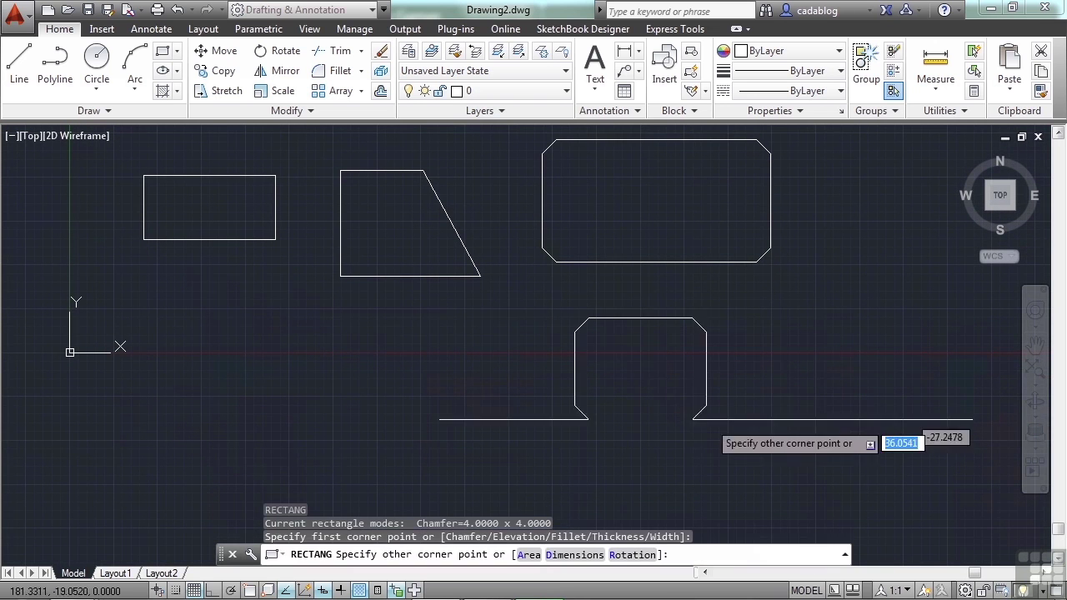
left_click(759, 423)
Start another rectangle and reset both its chamfer distances to 0.
middle_click_drag(455, 398, 589, 408)
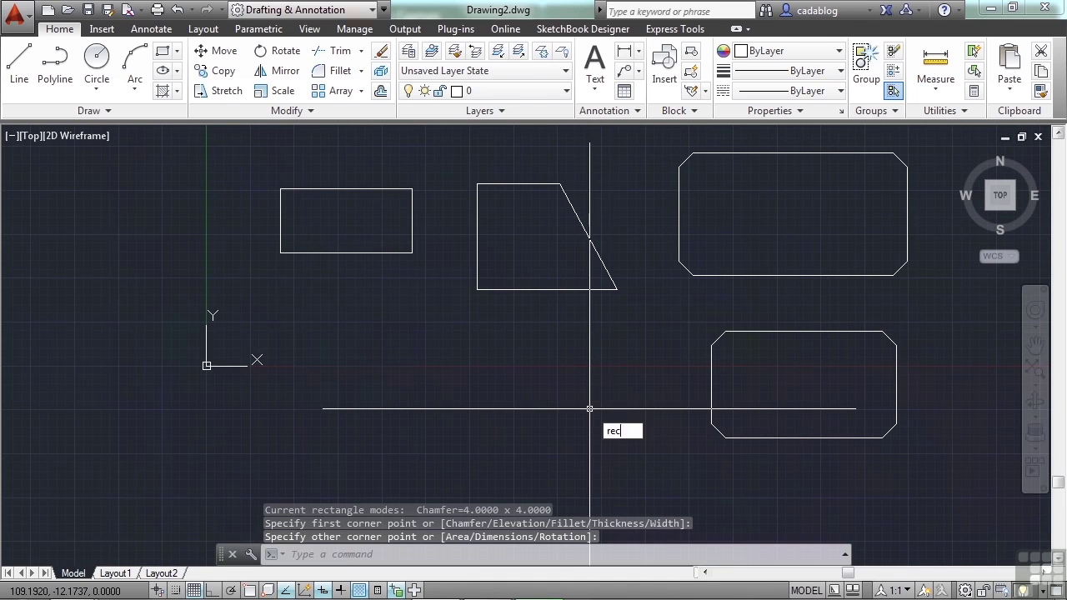
type("rec")
key("Return")
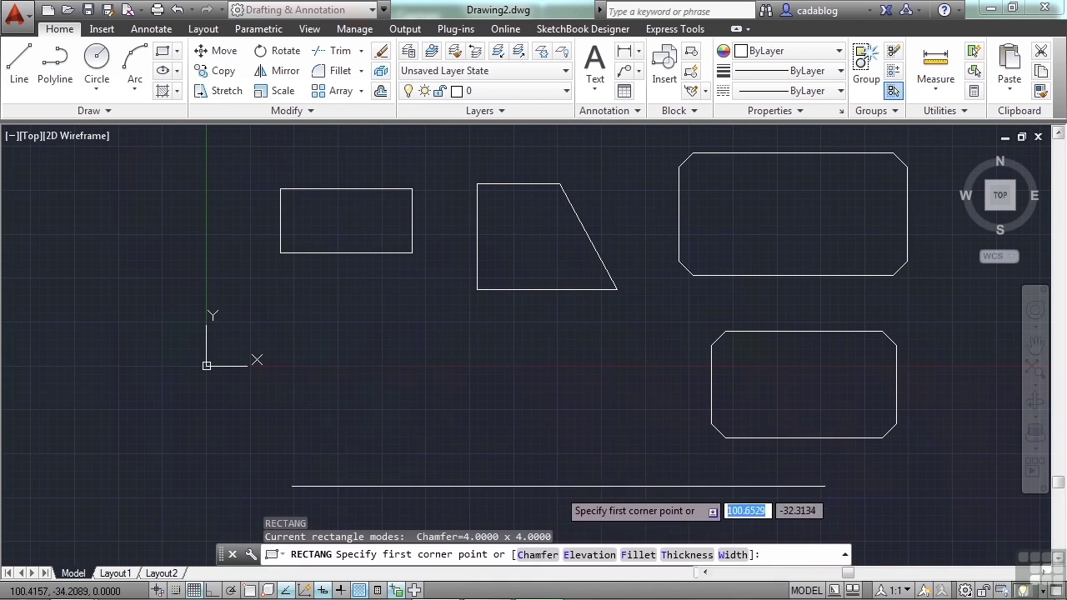
left_click(538, 555)
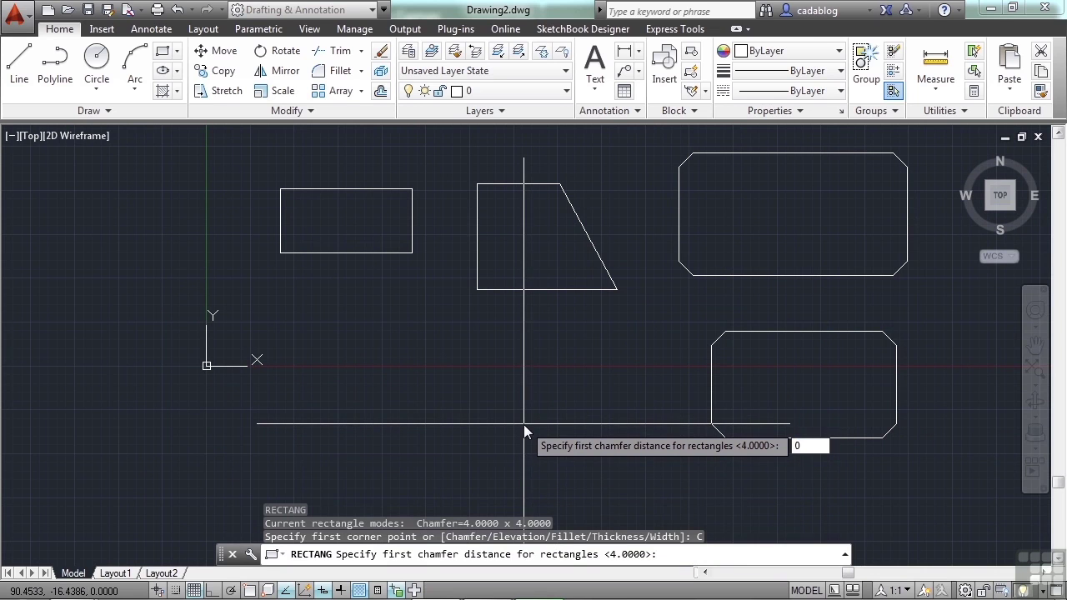
key("Return")
key("Return")
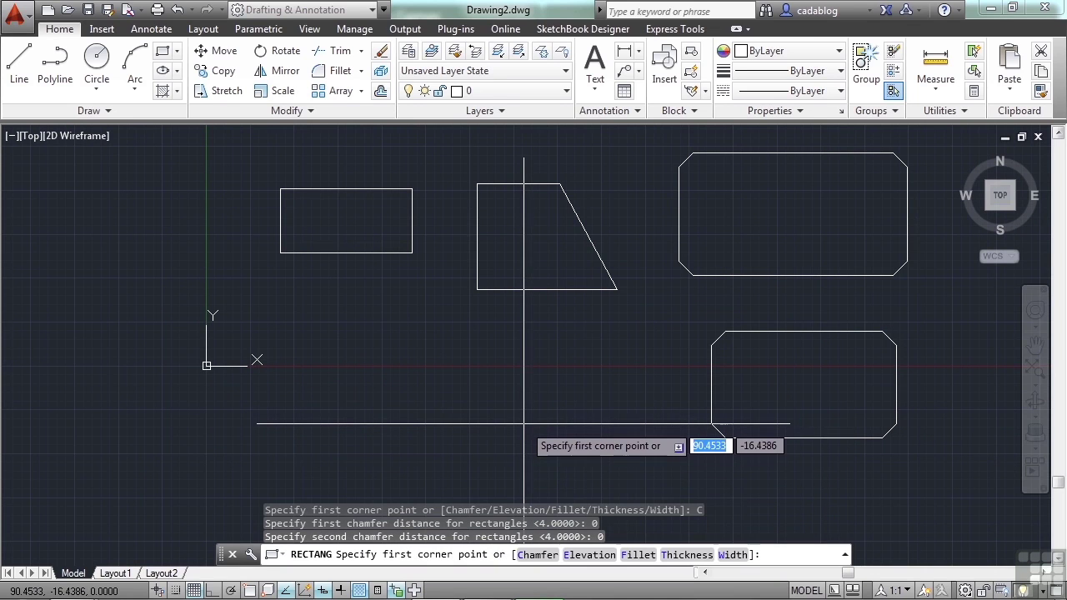
Set the chamfer distances to 2 and 8, and draw a wide rectangle below the plain rectangle and the slanted shape.
left_click(537, 555)
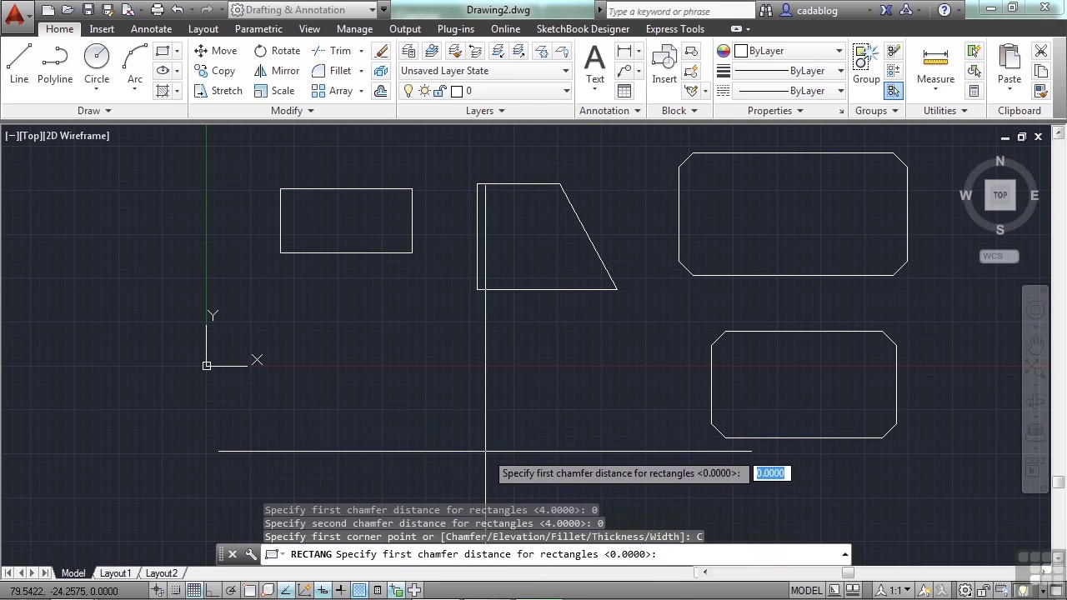
key("Return")
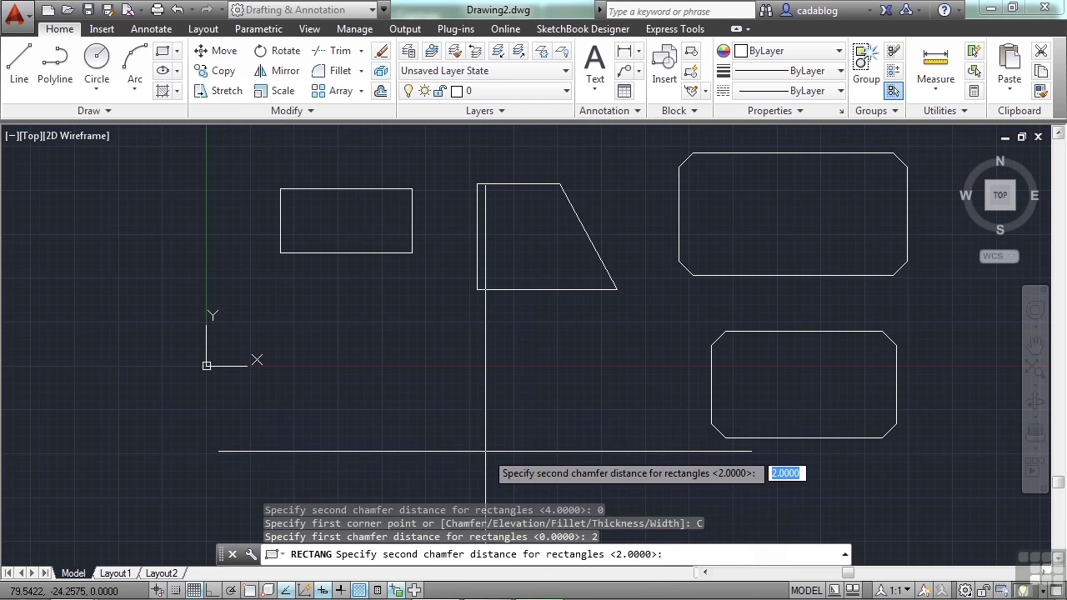
key("Return")
left_click(289, 321)
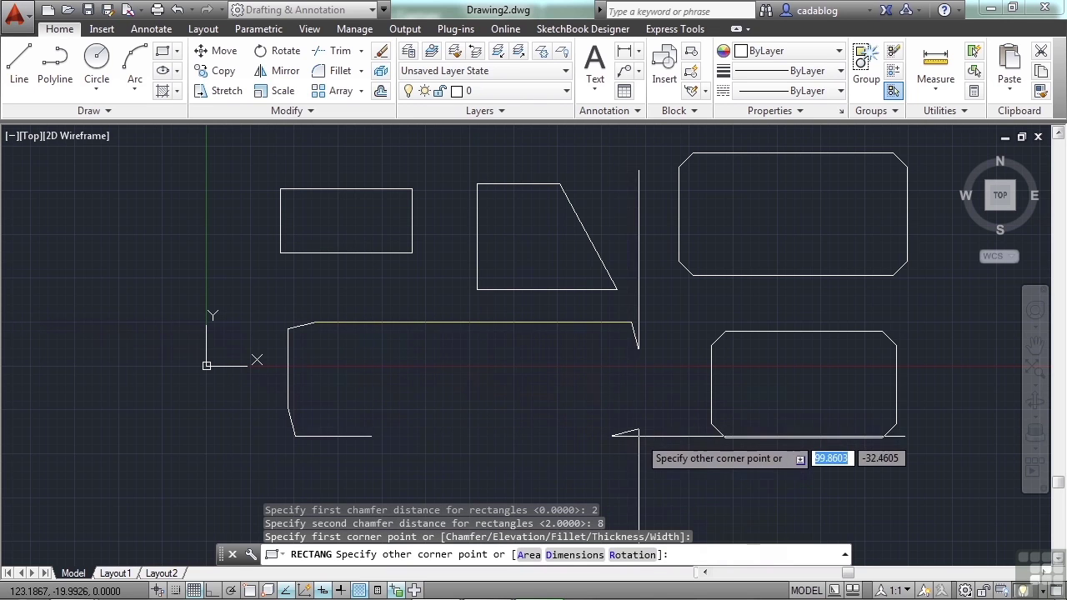
left_click(633, 431)
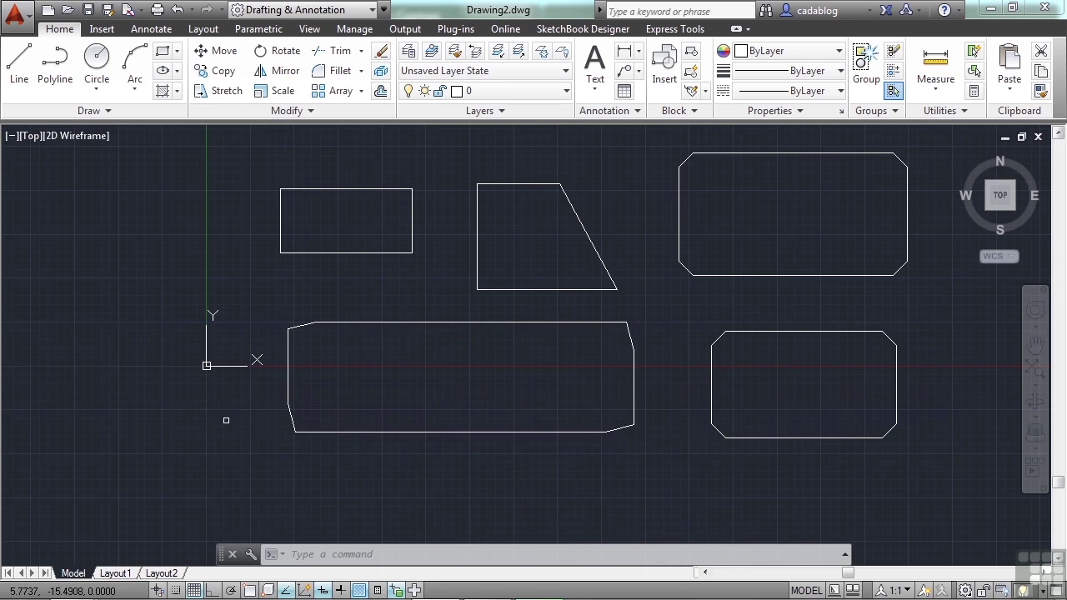
Draw a rectangle with a fillet radius of 5 below the wide rectangle with unequal chamfers.
middle_click_drag(445, 393, 375, 335)
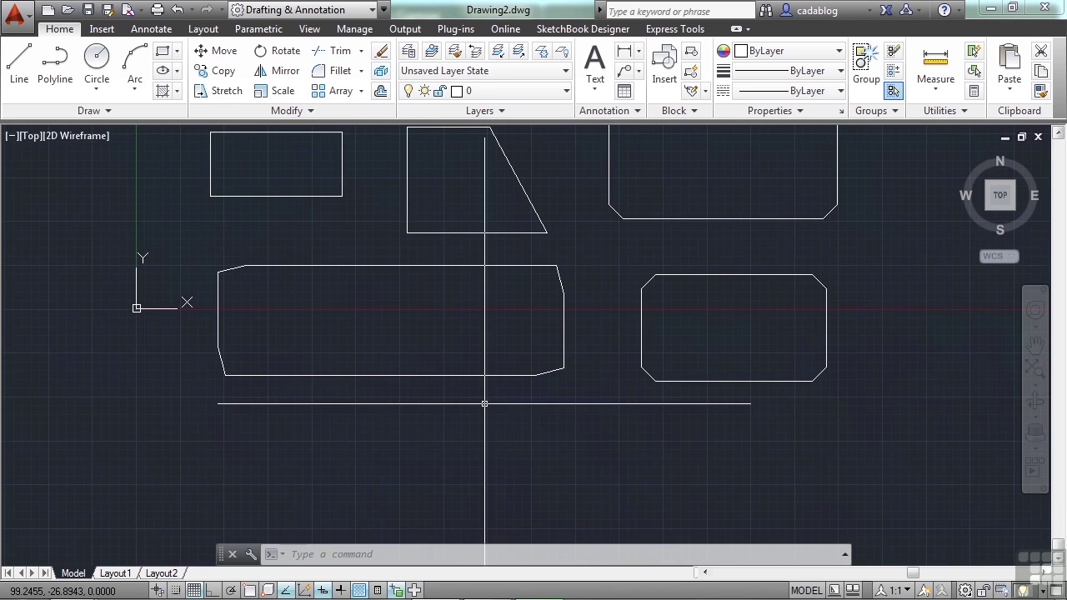
type("c")
key("Return")
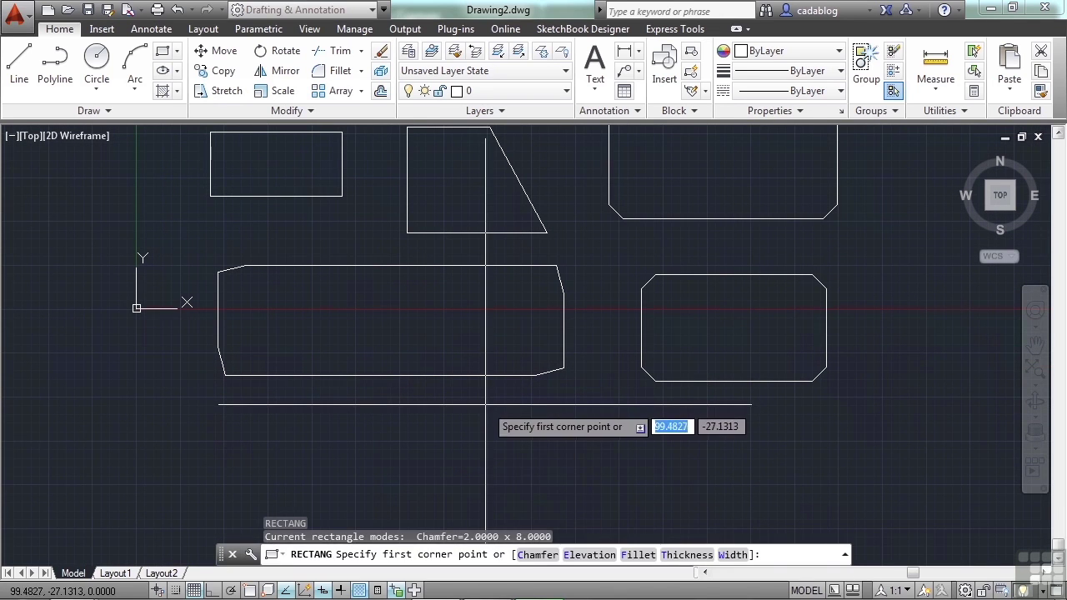
left_click(637, 555)
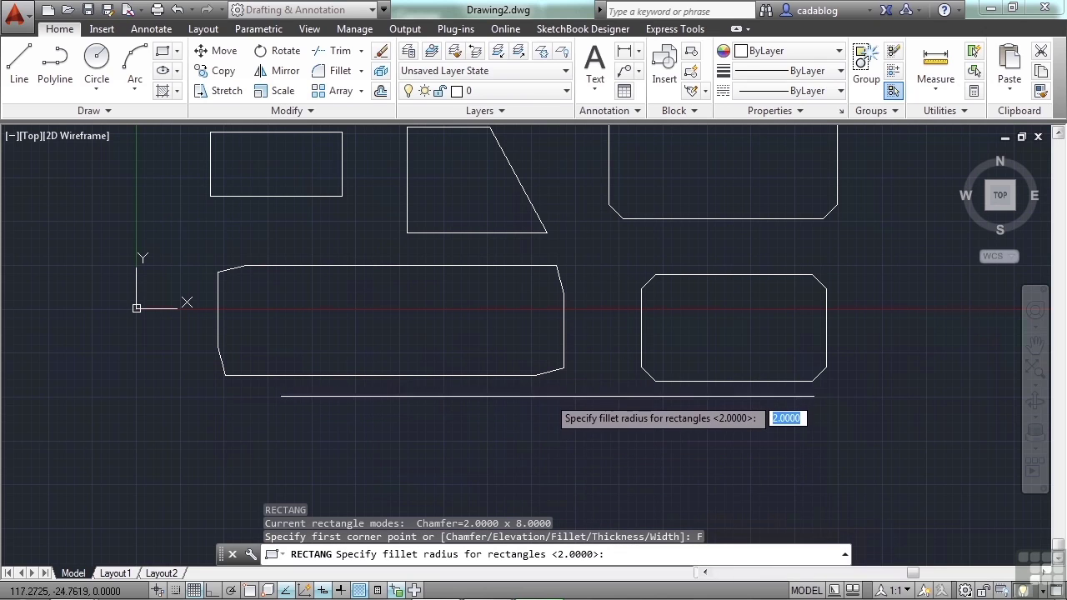
type("5")
key("Return")
middle_click_drag(484, 408, 530, 299)
left_click(385, 346)
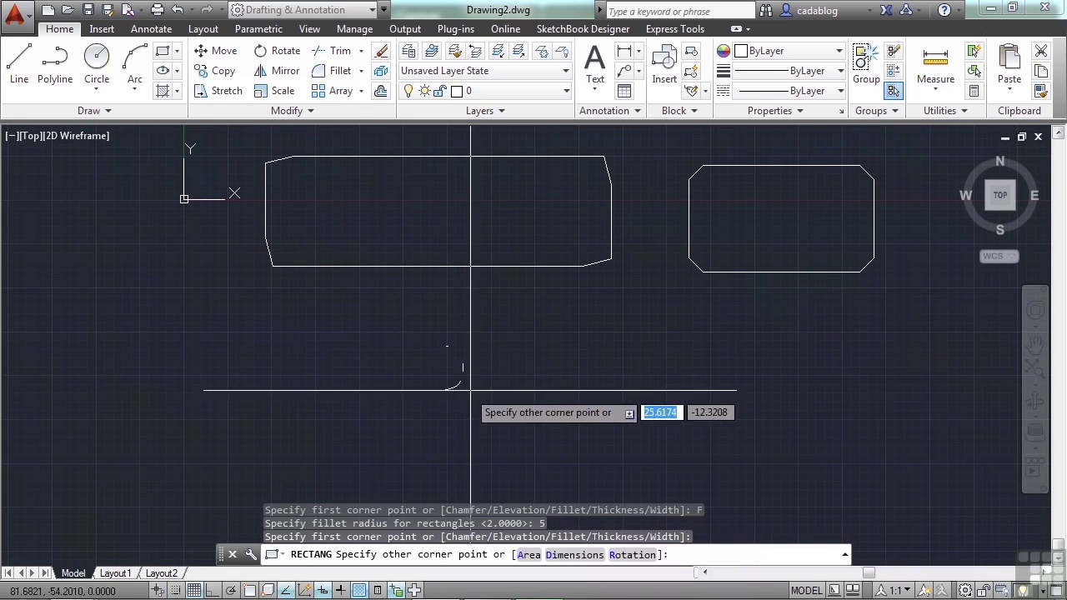
left_click(561, 457)
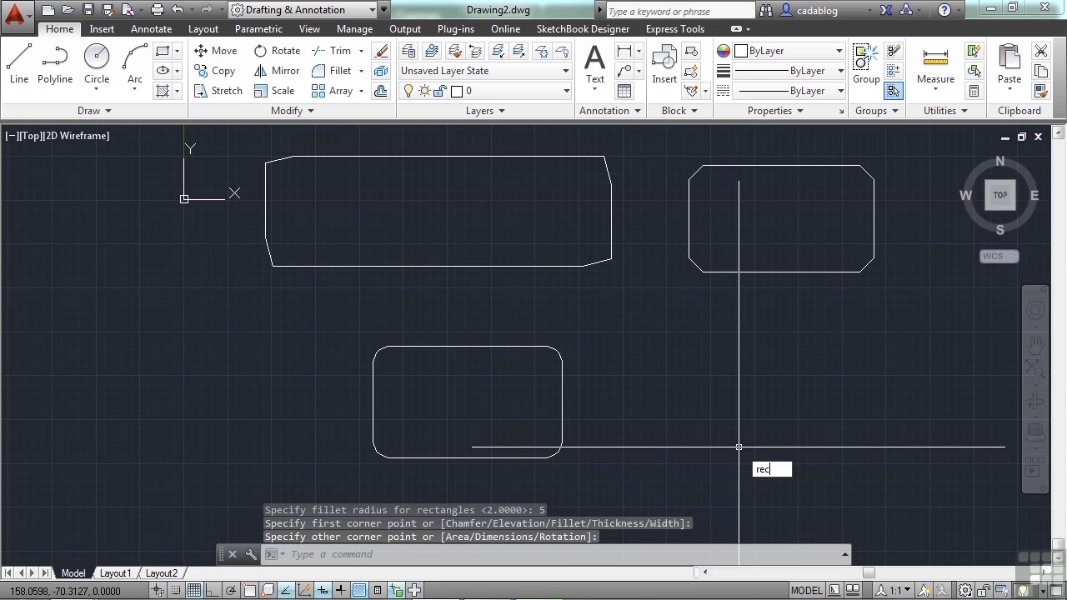
Draw a smaller rectangle at elevation 40 beside the filleted rectangle, below the equally chamfered ones.
key("Return")
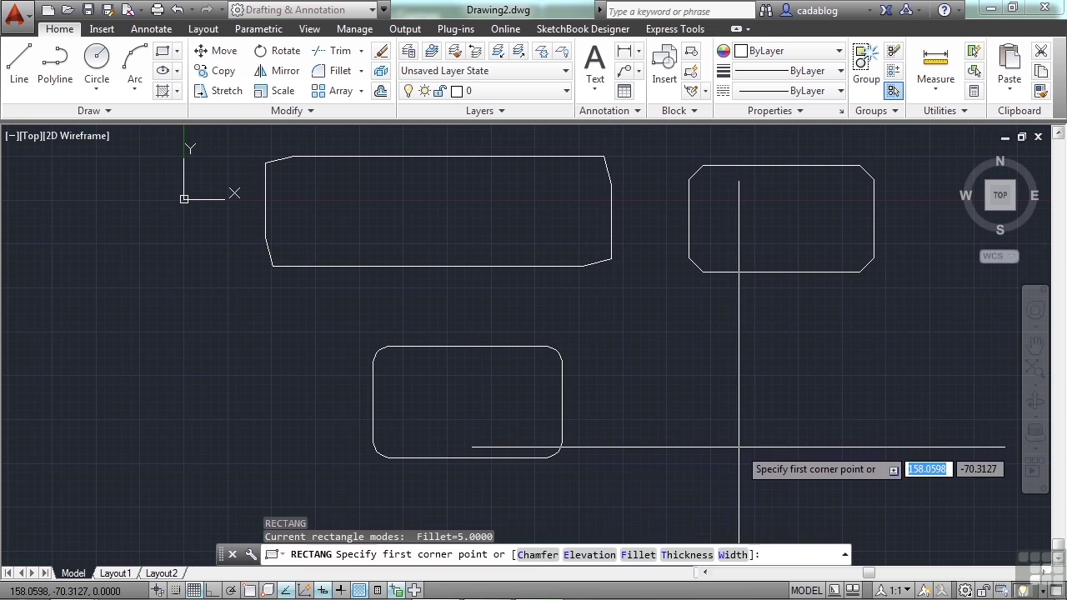
left_click(583, 556)
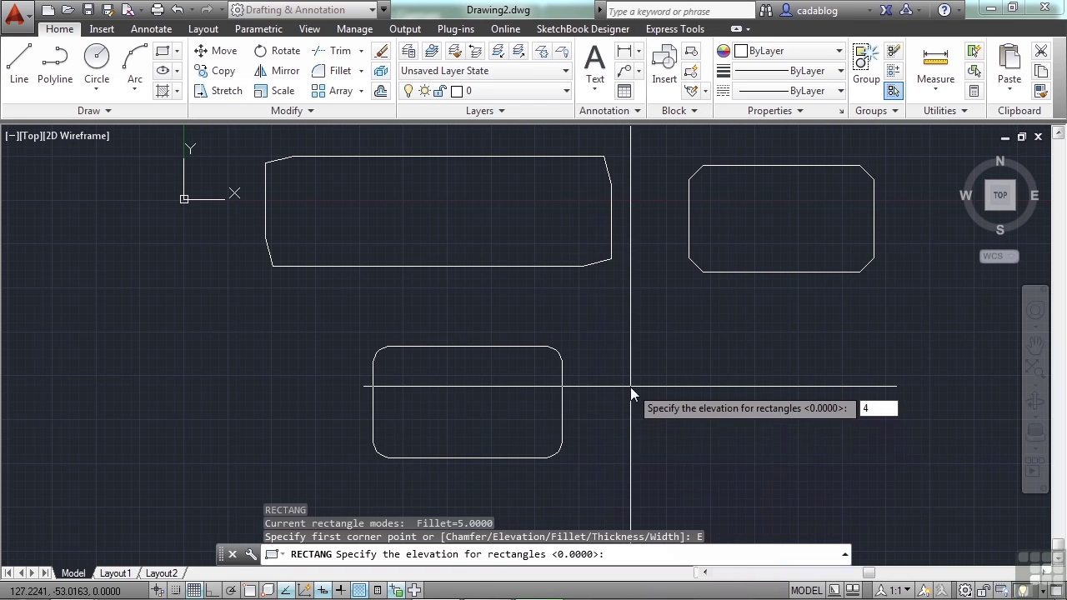
type("0")
key("Return")
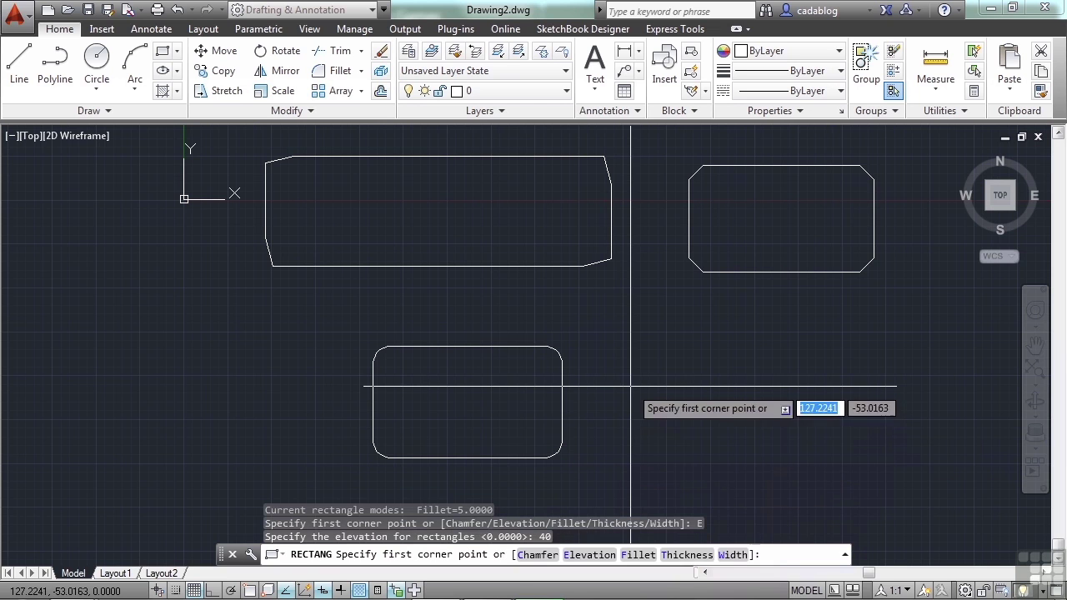
left_click(718, 350)
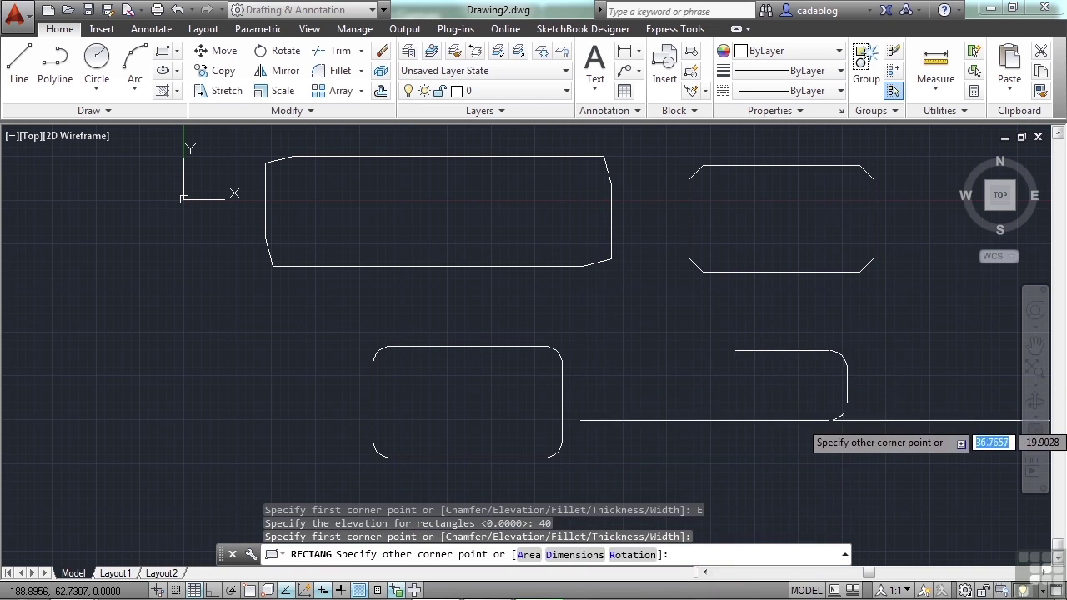
left_click(849, 423)
Inspect the elevated rectangle's height from the front in 3D, and restore the World plan view.
mouse_move(766, 400)
middle_mouse_down()
mouse_move(669, 414)
mouse_move(661, 263)
mouse_move(662, 281)
mouse_move(677, 233)
middle_mouse_up()
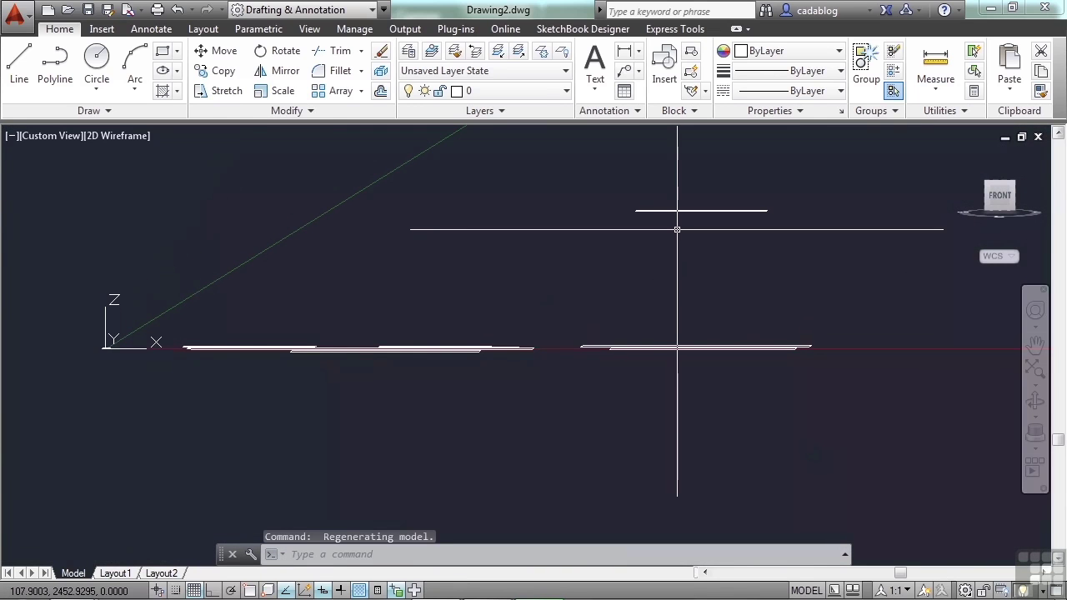
middle_click_drag(676, 231, 671, 288, "shift")
type("an")
key("Return")
left_click(718, 372)
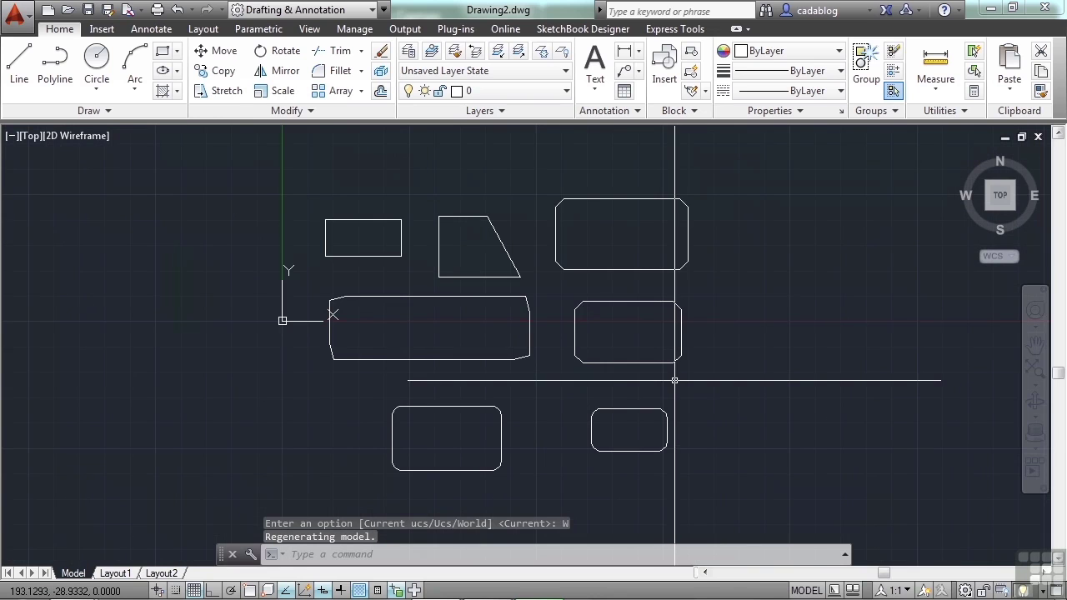
Draw a large filleted rectangle with a thickness of 5 in the empty area east of the chamfered rectangles.
type("rec")
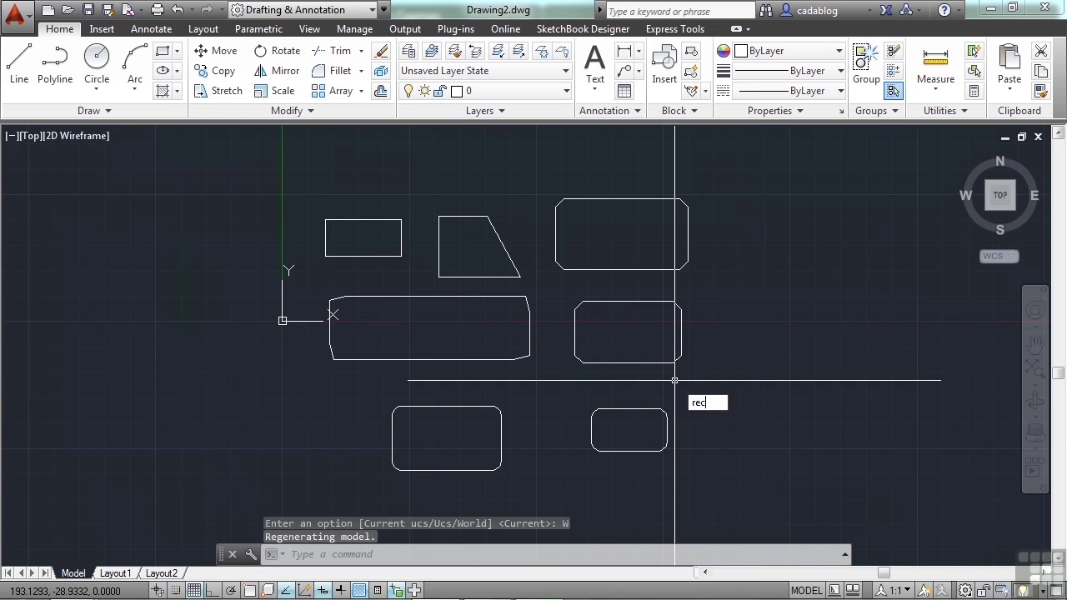
key("Return")
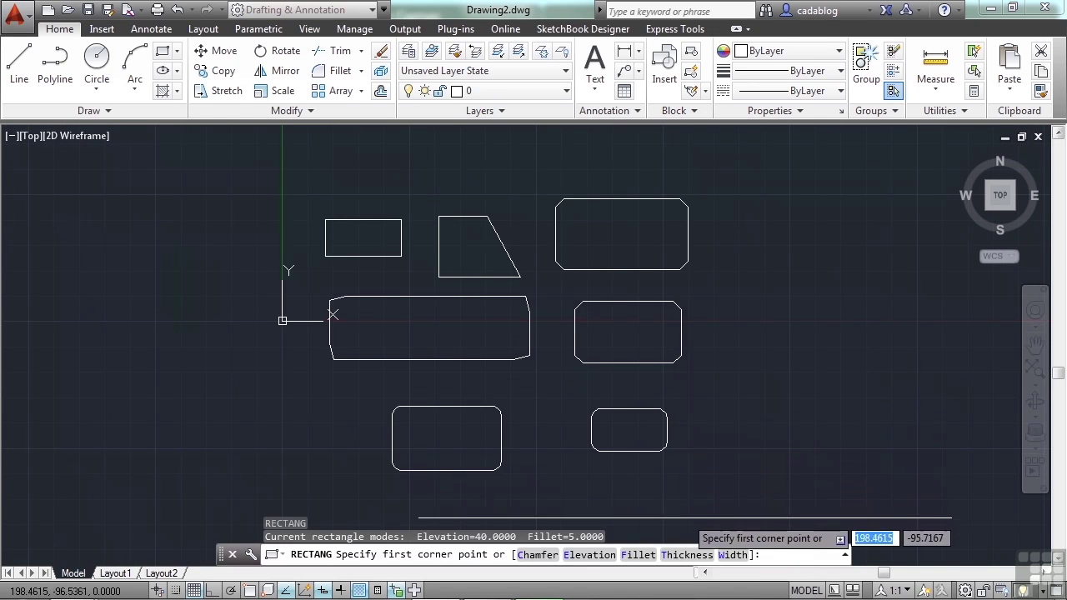
left_click(685, 555)
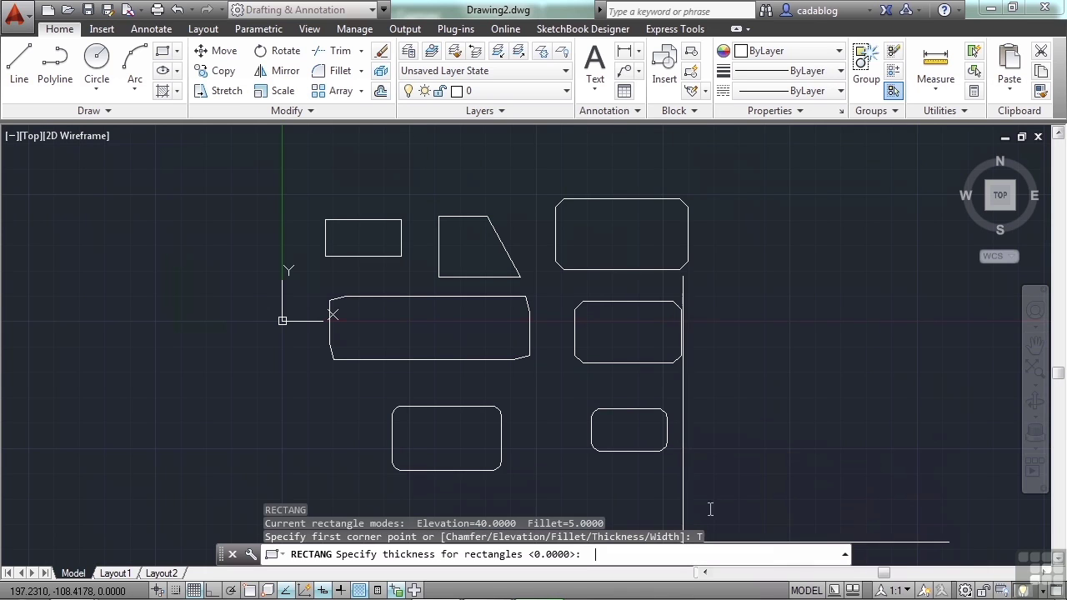
type("5")
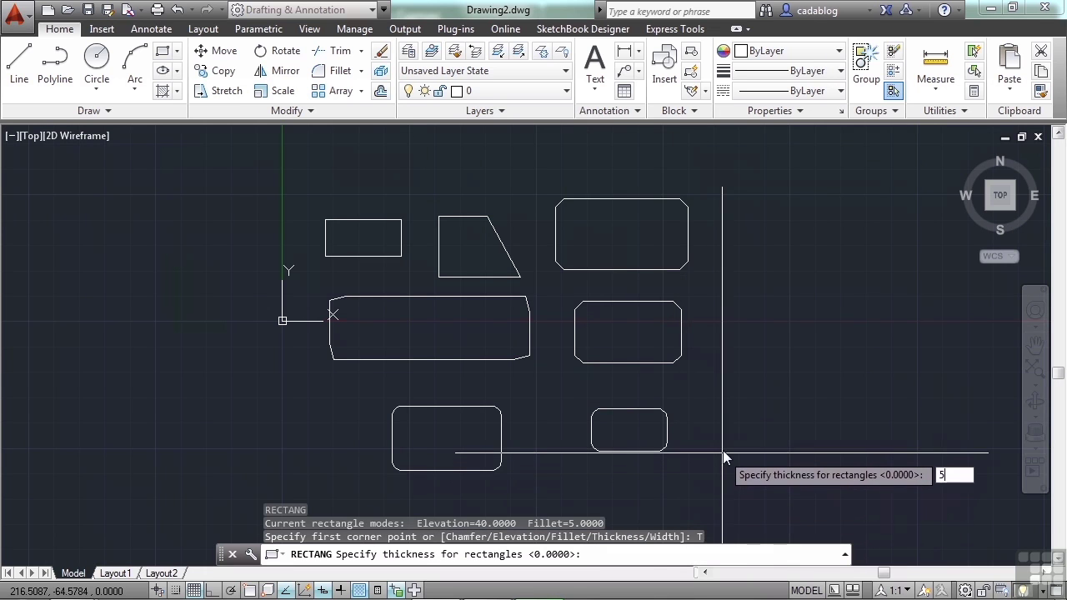
key("Return")
left_click(740, 338)
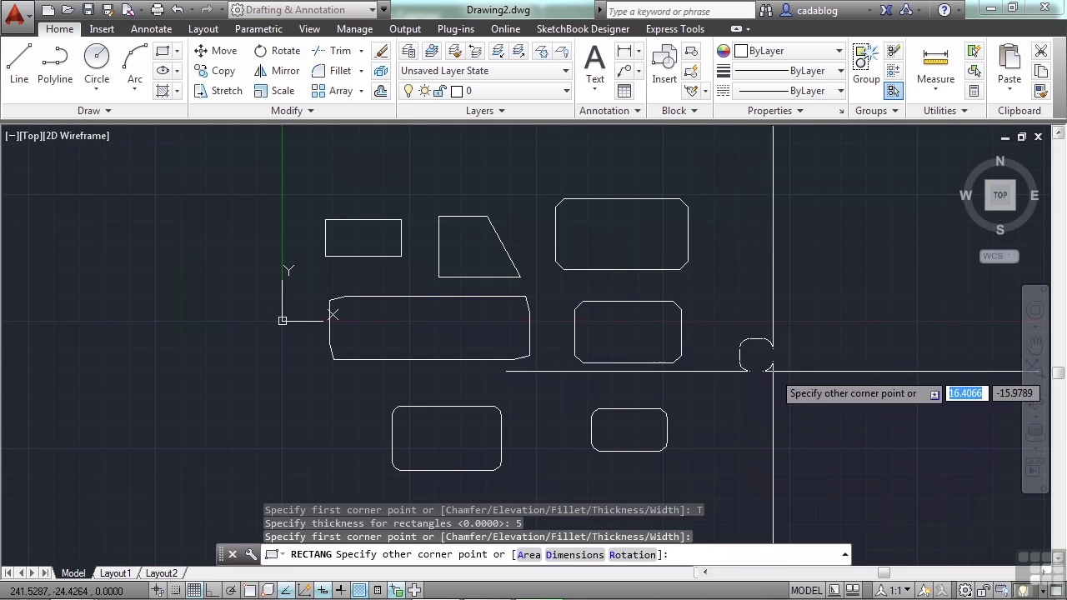
left_click(921, 427)
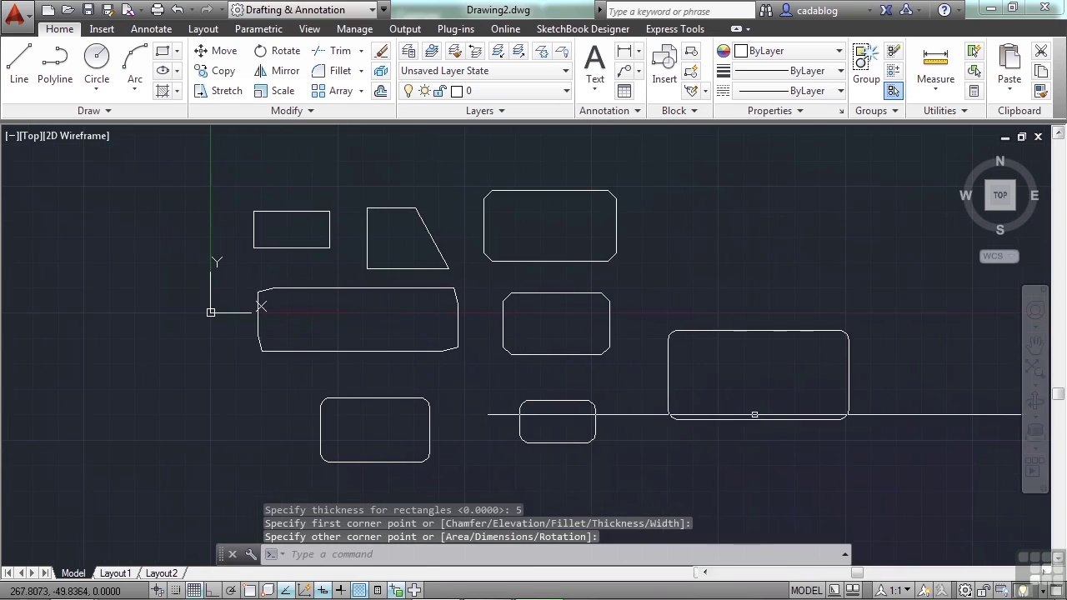
Examine the thick rectangle's corners up close in a 3D view, and restore the World plan view.
middle_click_drag(717, 435, 711, 290, "shift")
scroll(712, 291, "up", 5)
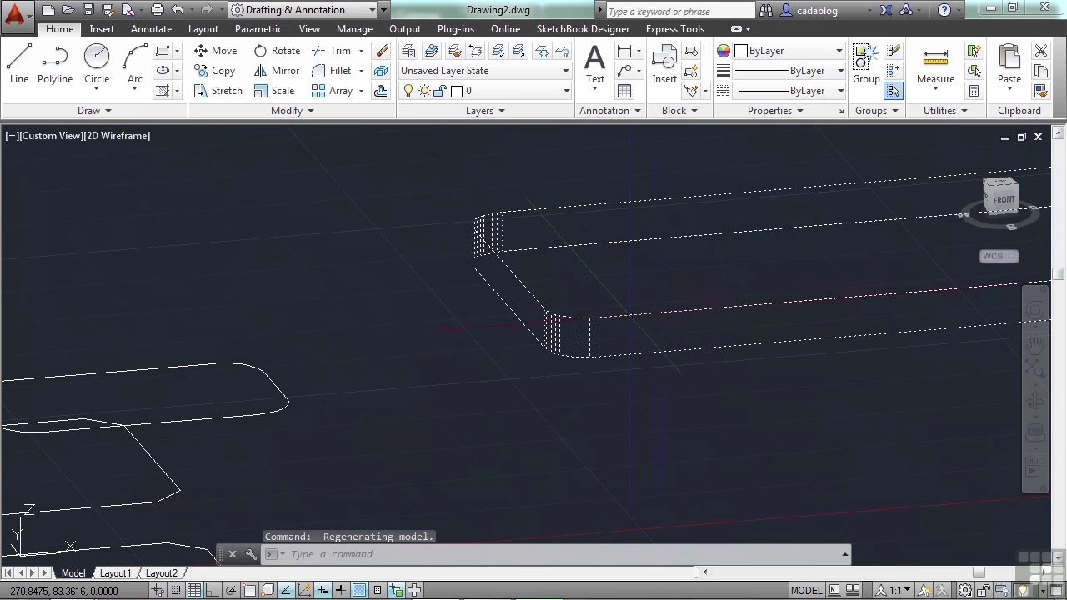
type("plan")
key("Return")
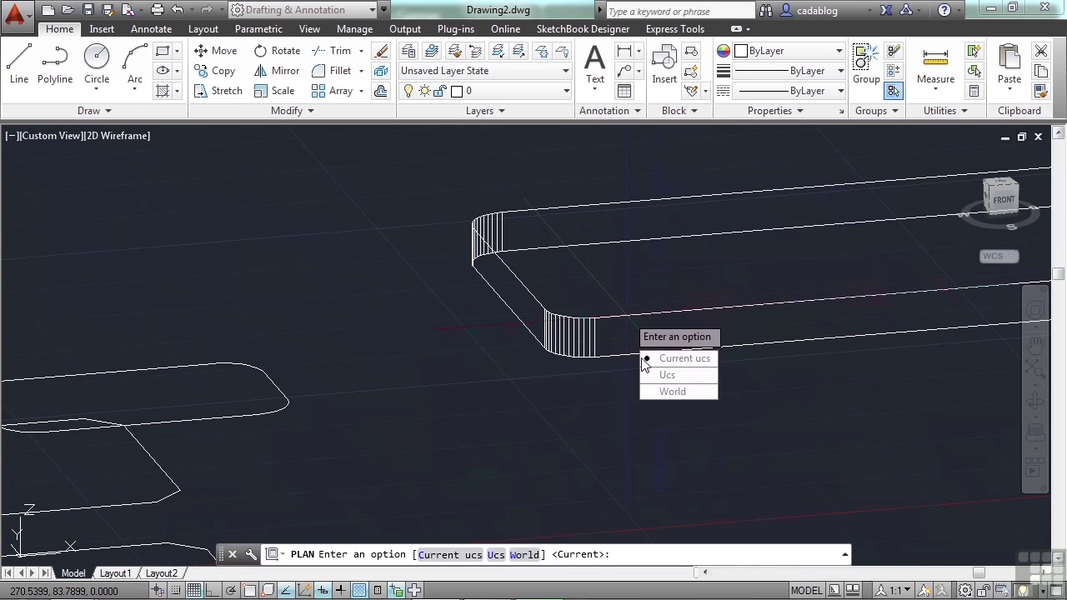
left_click(688, 393)
Draw a rectangle with a line width of 5 above the rectangle that has thickness.
type("rec")
key("Return")
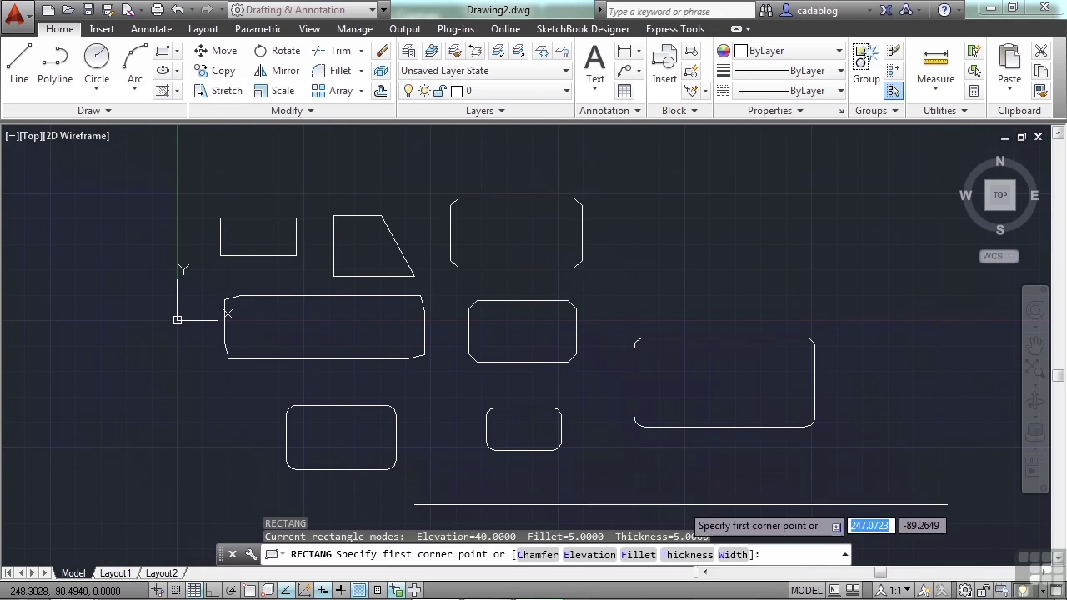
left_click(730, 554)
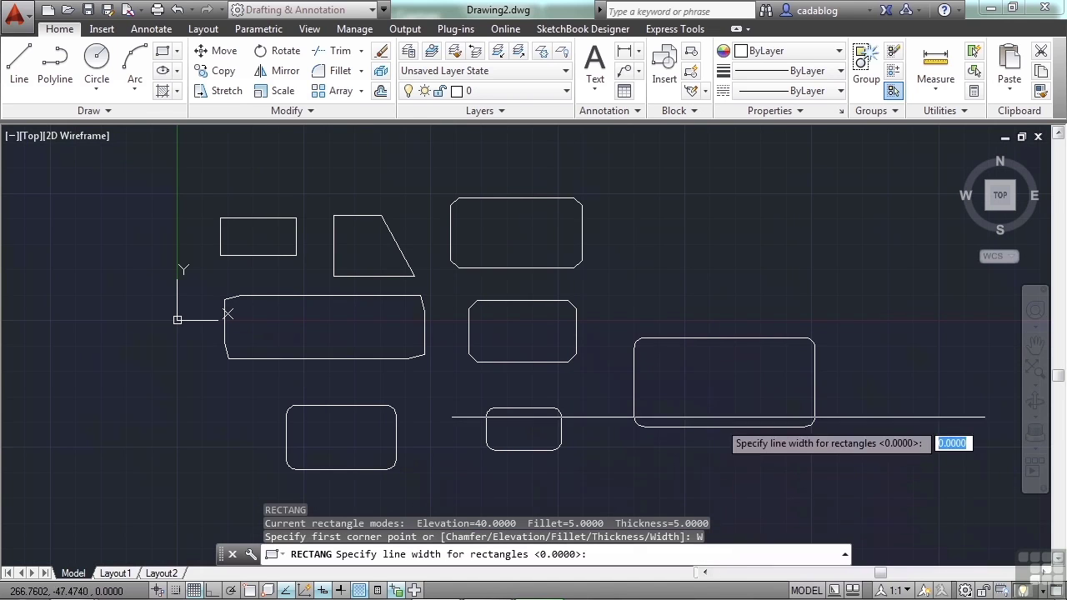
type("5")
key("Return")
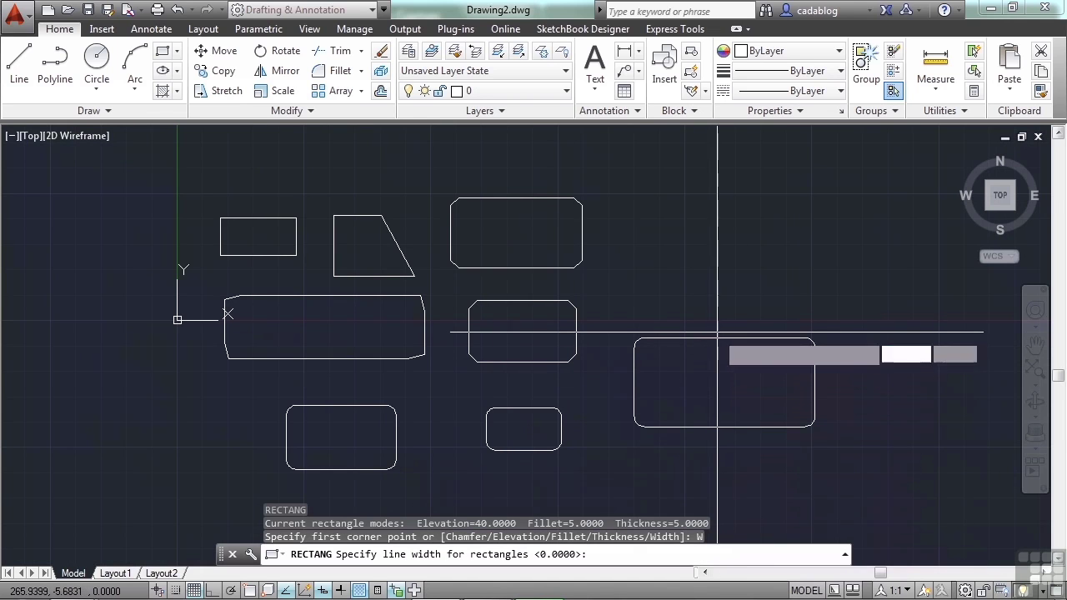
left_click(693, 205)
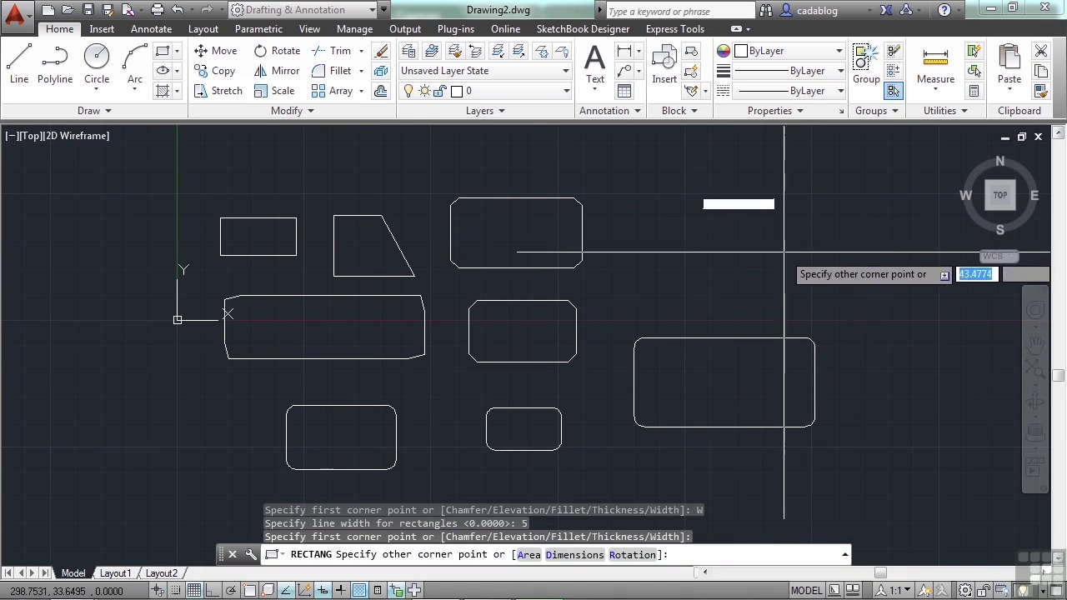
left_click(835, 280)
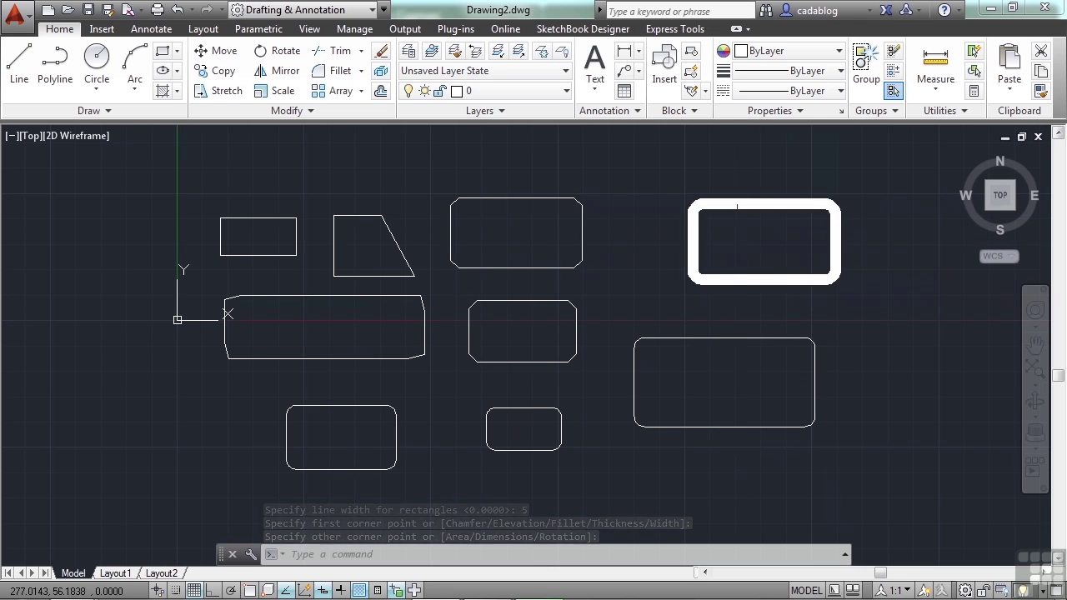
Examine the wide-lined rectangle in 3D from several angles, and restore the World plan view.
middle_click_drag(740, 210, 729, 242)
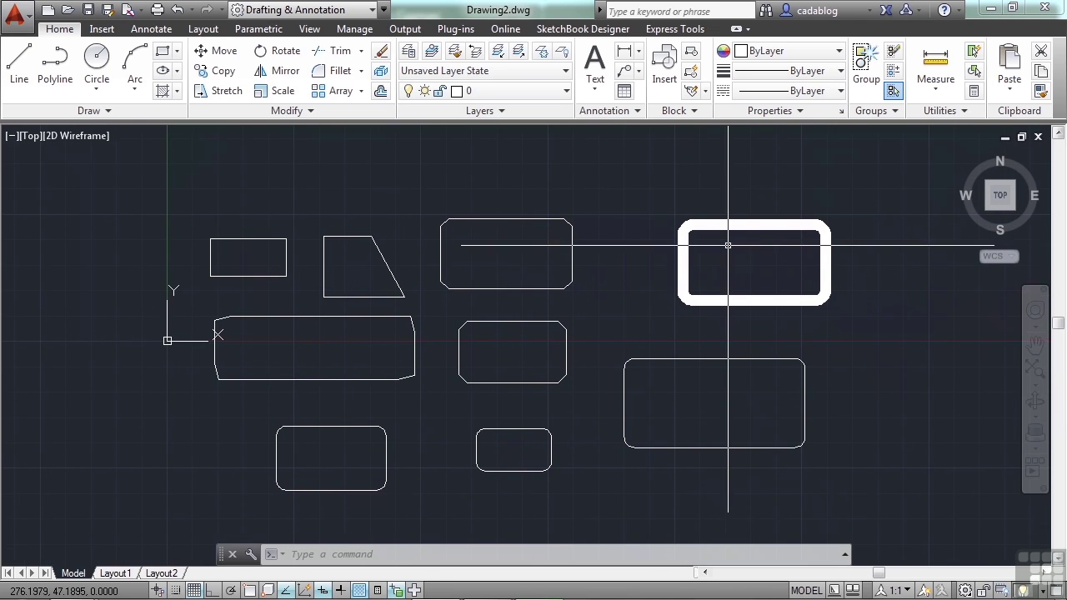
mouse_move(723, 241)
middle_mouse_down("shift")
mouse_move(710, 269)
mouse_move(724, 260)
mouse_move(689, 222)
mouse_move(689, 155)
mouse_move(690, 210)
middle_mouse_up("shift")
scroll(690, 210, "up", 4)
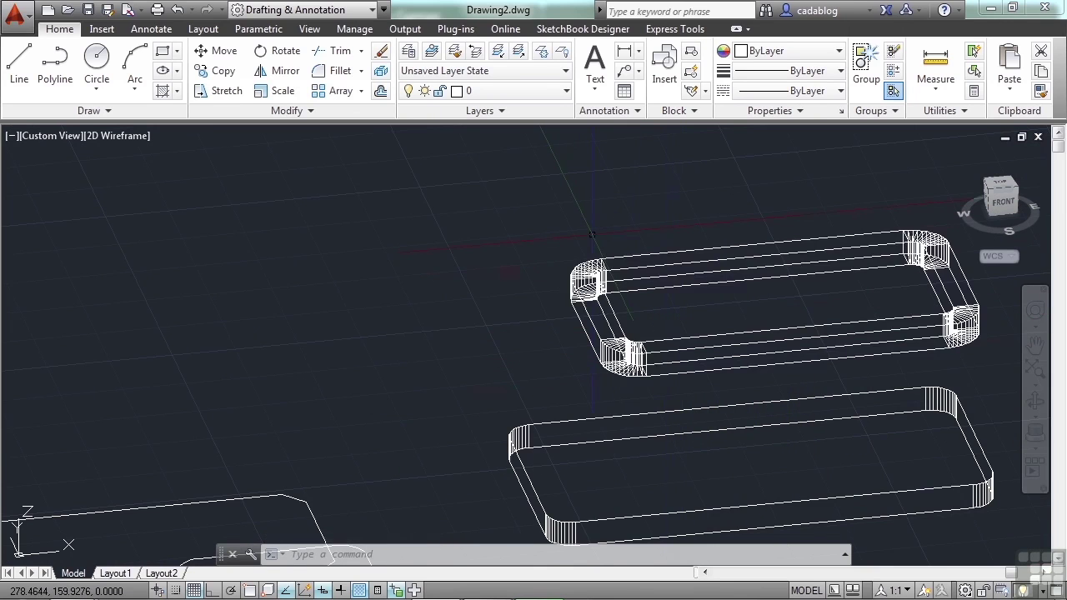
scroll(591, 235, "down", 2)
middle_click_drag(657, 238, 646, 301, "shift")
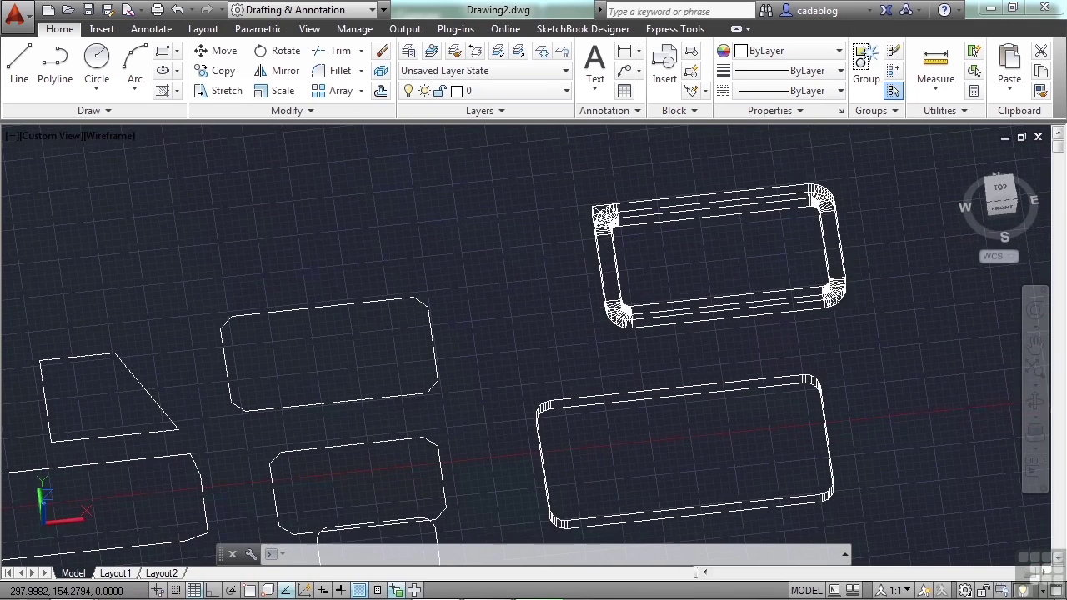
type("plan")
key("Return")
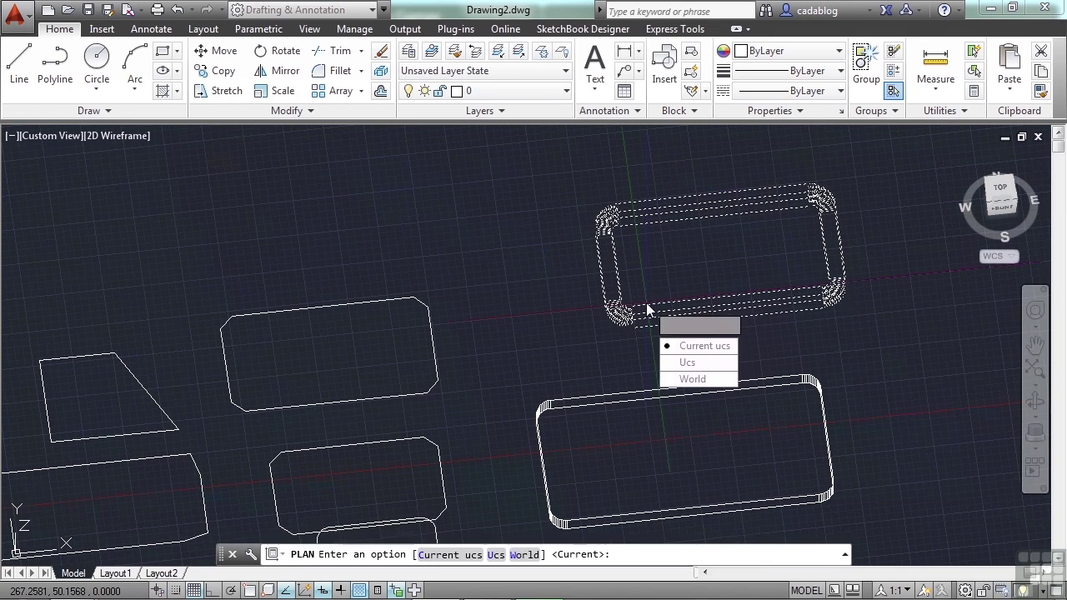
type("w")
key("Return")
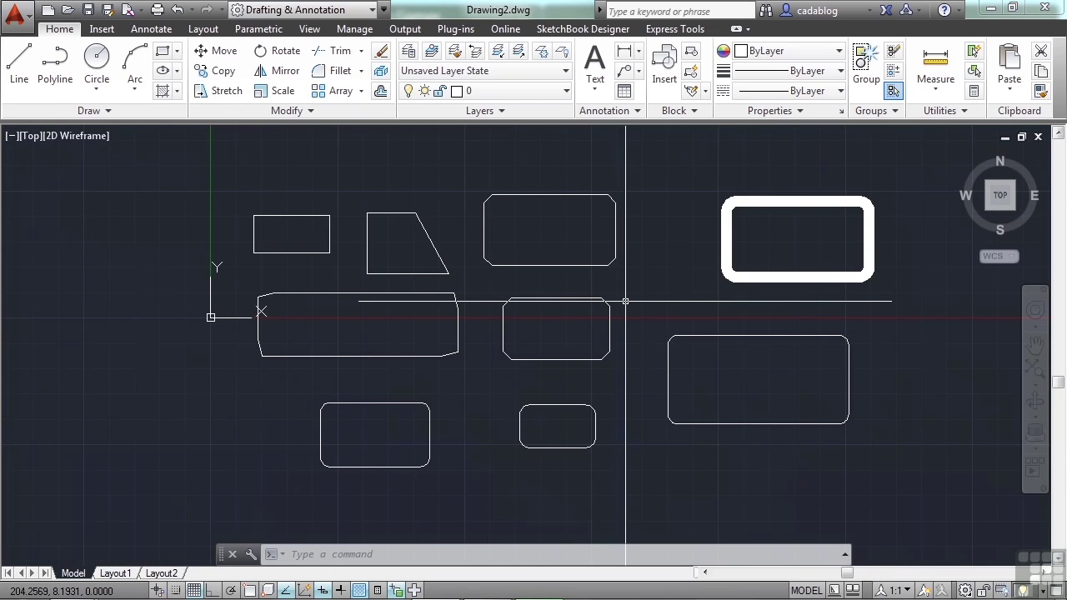
Draw a wide-lined rectangle rotated about 127 degrees, overlapping the thin-lined rectangle that has thickness.
scroll(511, 293, "down", 2)
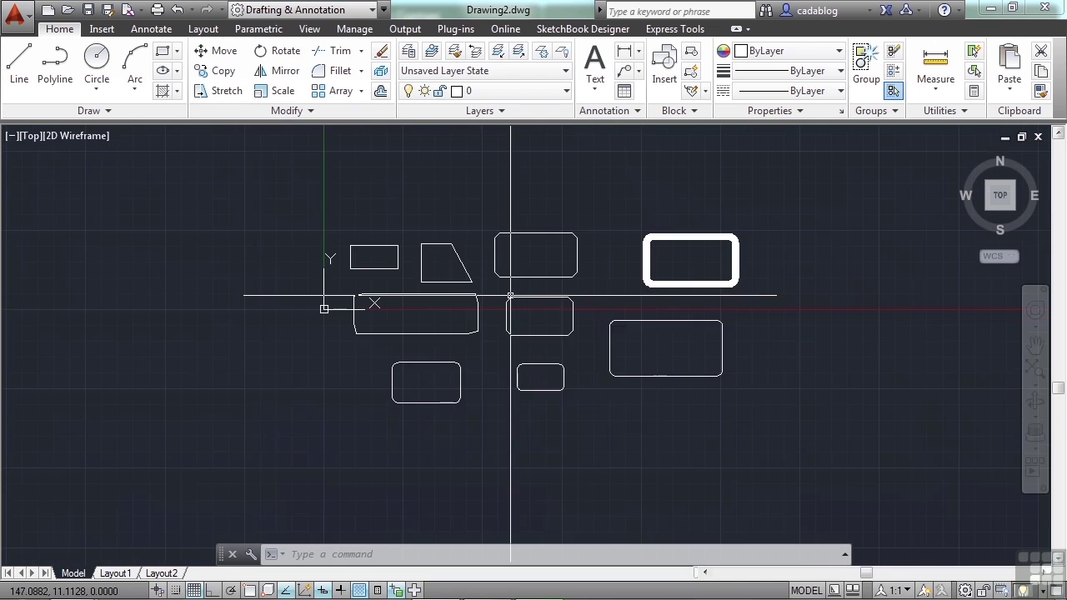
type("r")
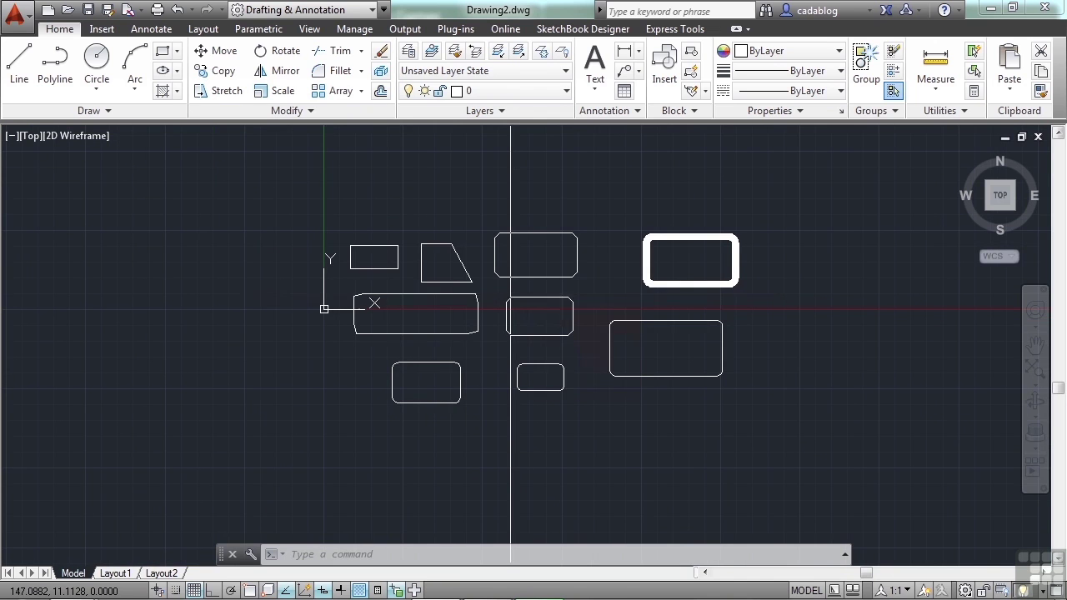
type("ec")
key("Return")
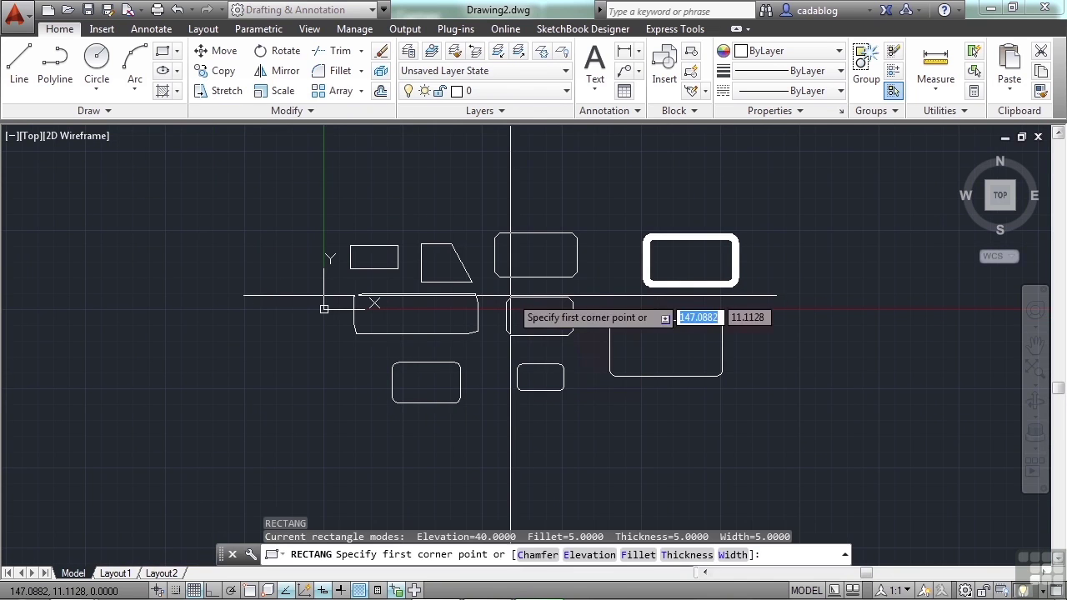
left_click(615, 413)
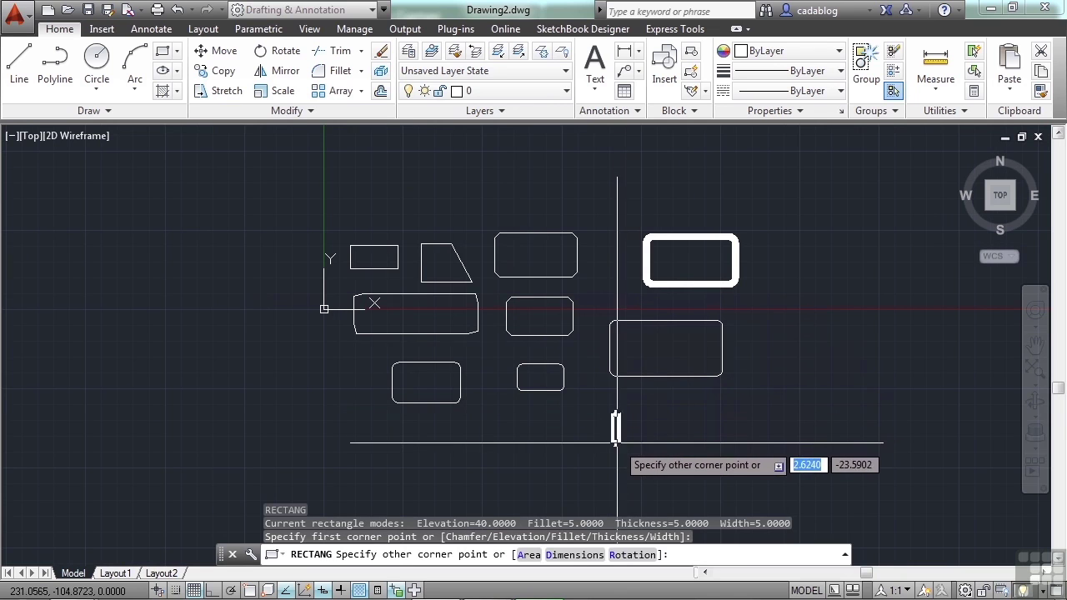
left_click(614, 557)
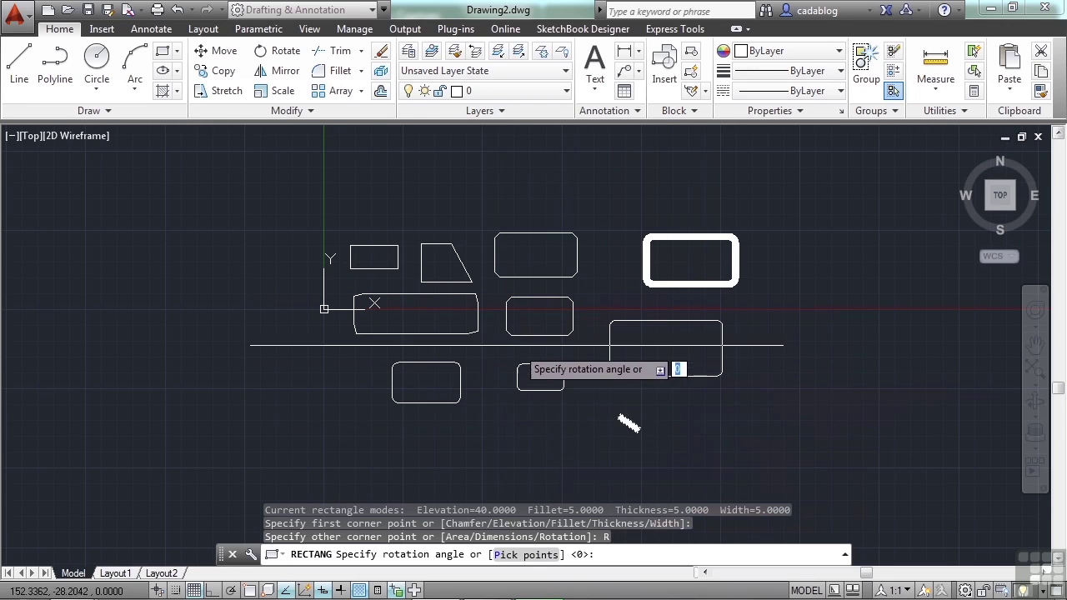
left_click(563, 347)
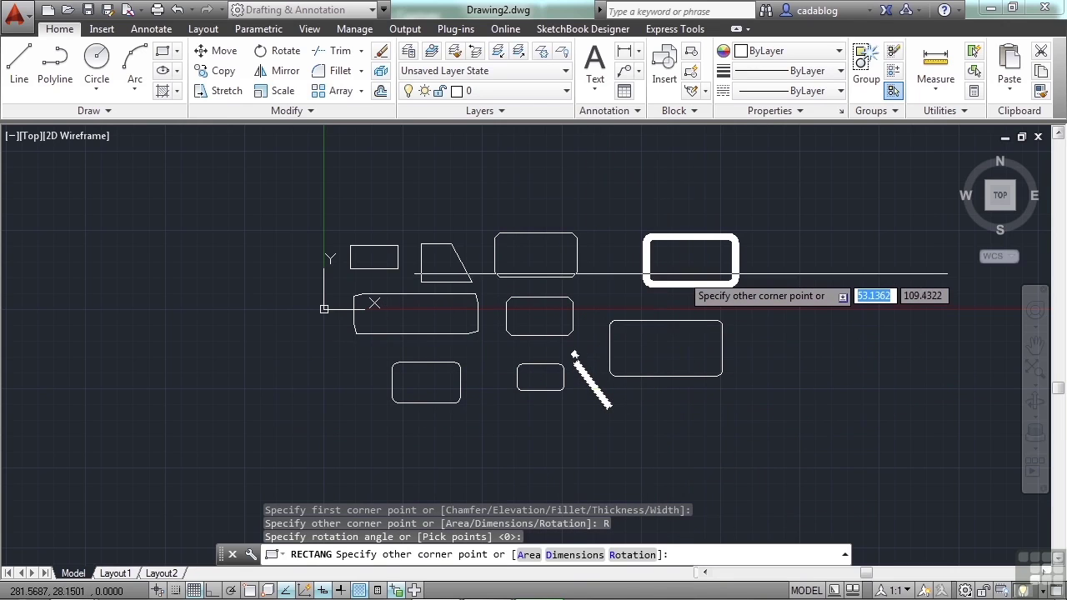
left_click(668, 298)
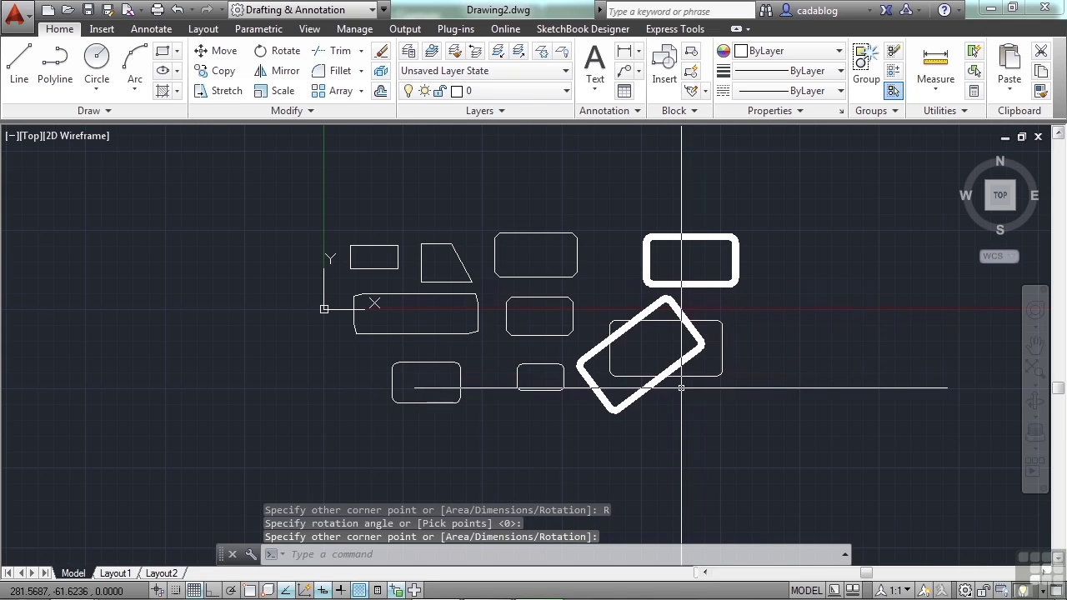
Draw another wide-lined rectangle southeast of the tilted one, with the rotation angle reset to 0.
key("Return")
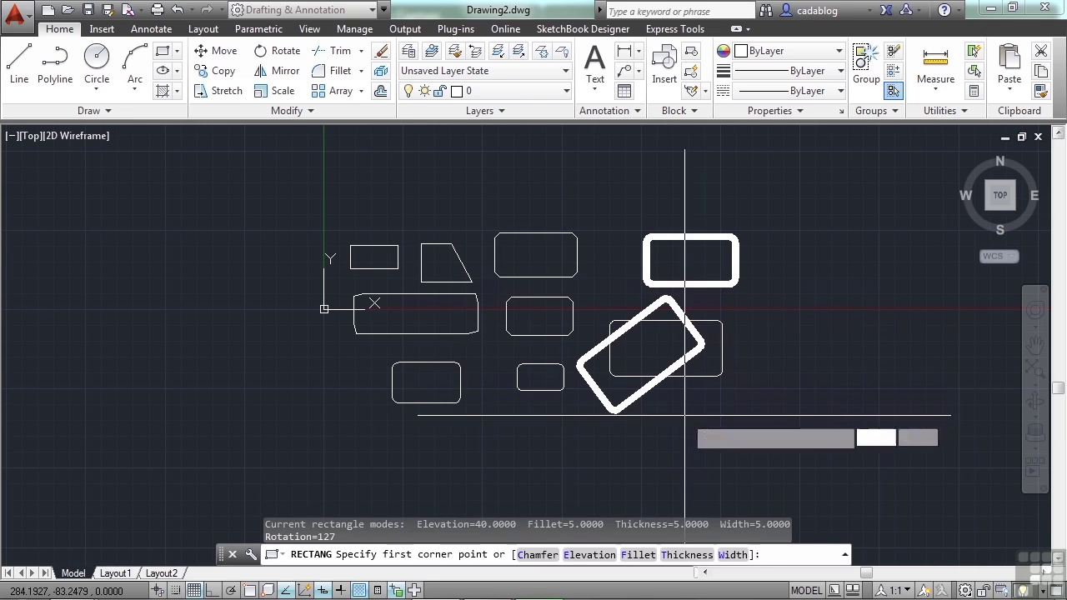
left_click(689, 424)
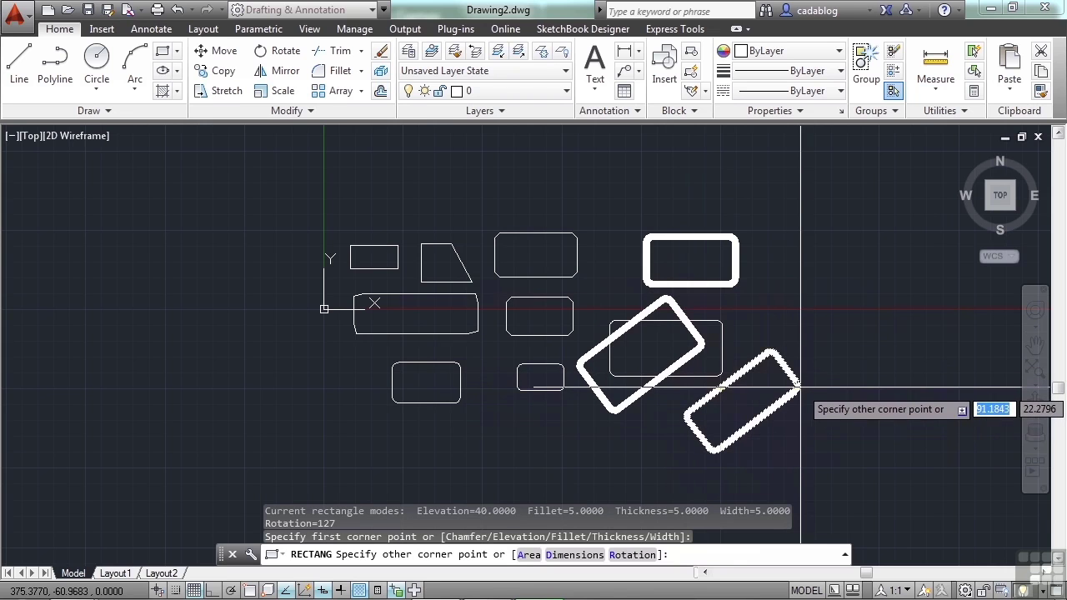
type("r")
key("Return")
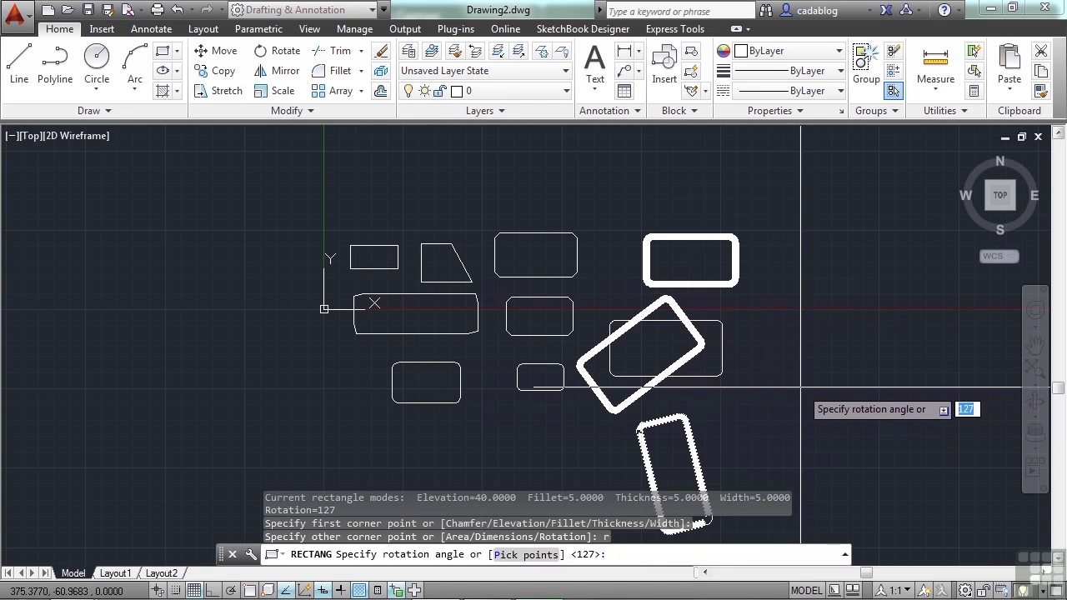
type("0")
key("Return")
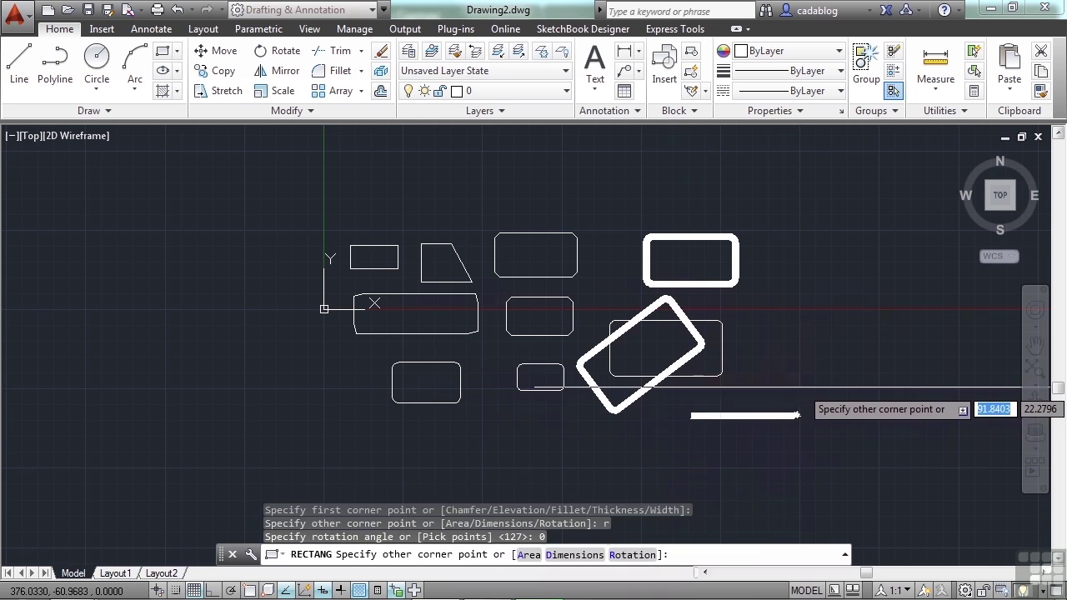
scroll(683, 357, "up", 5)
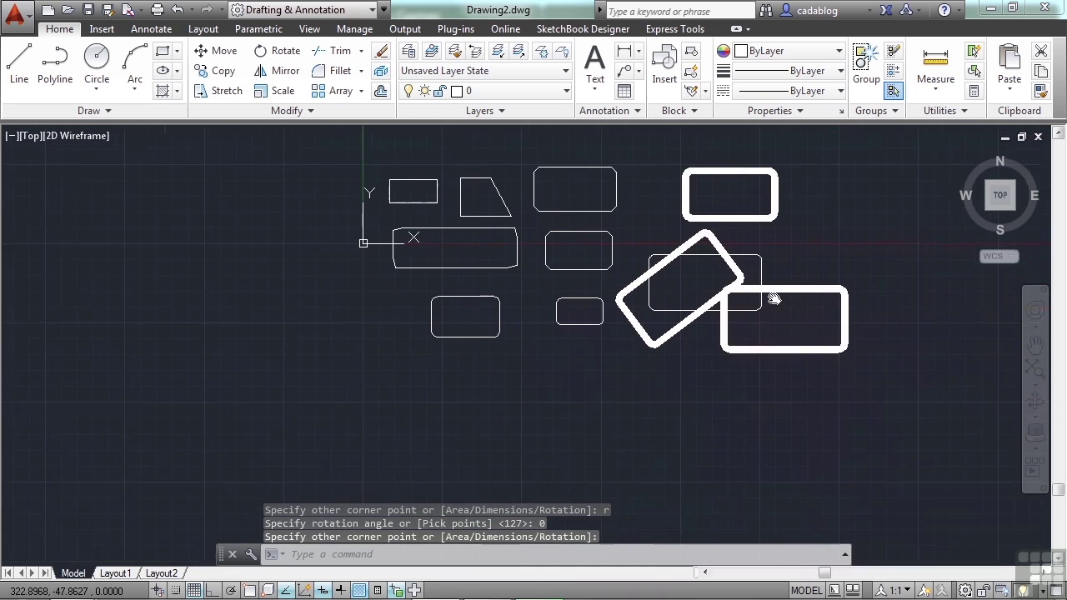
Draw a rectangle by area just below the tilted rectangle, with an area of 1000 and a length of 200.
key("Return")
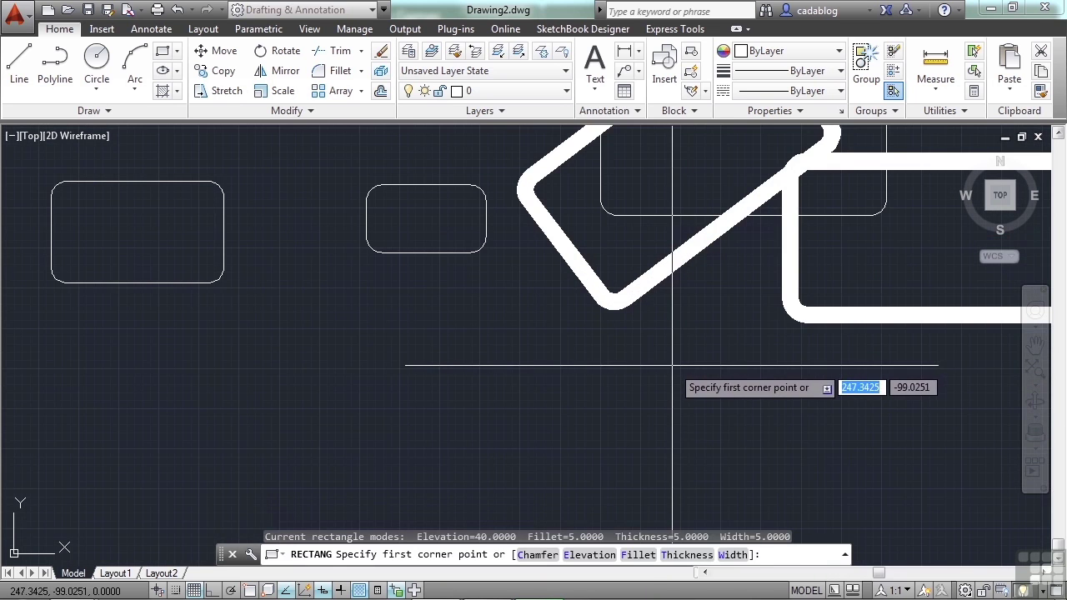
left_click(505, 350)
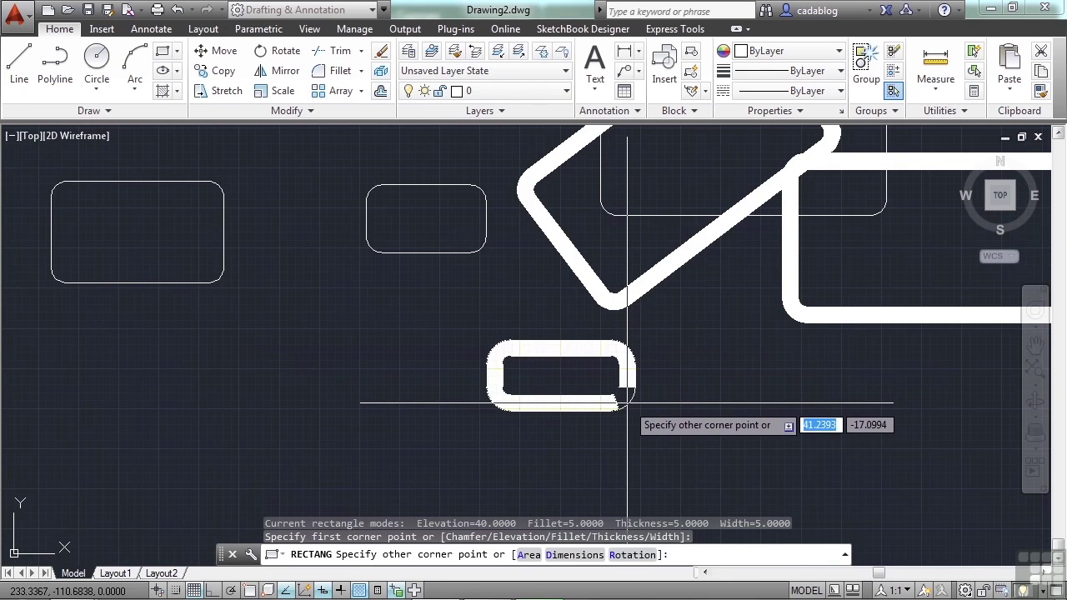
type("a")
key("Return")
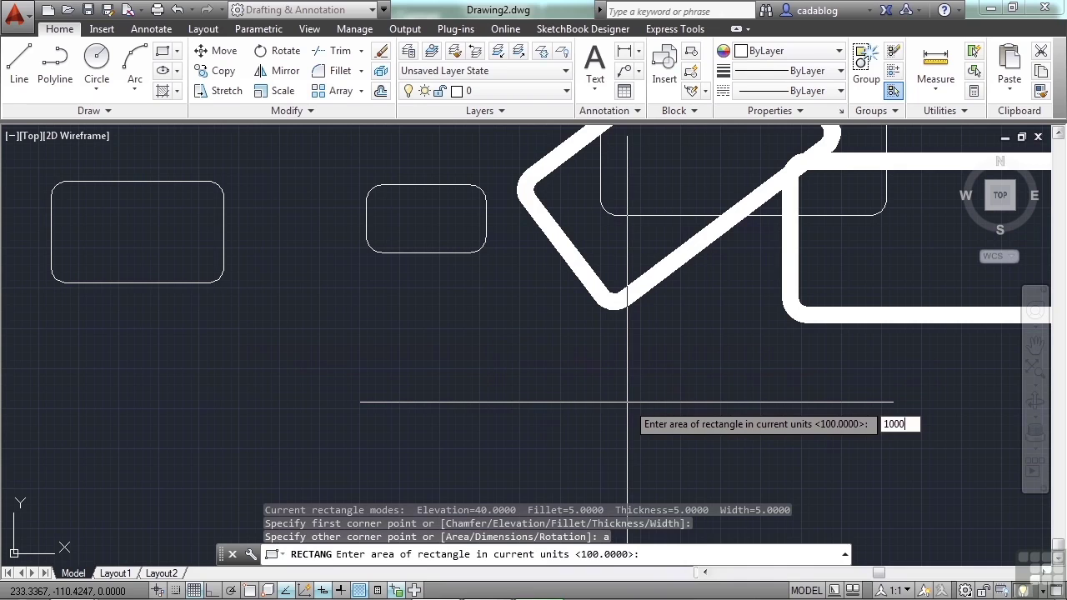
key("Return")
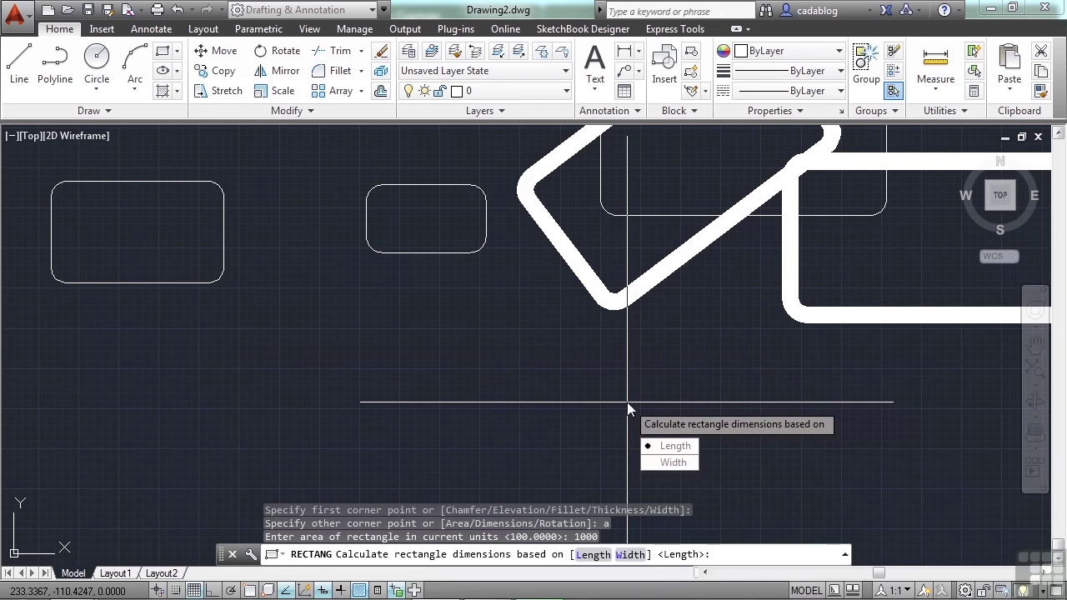
left_click(671, 447)
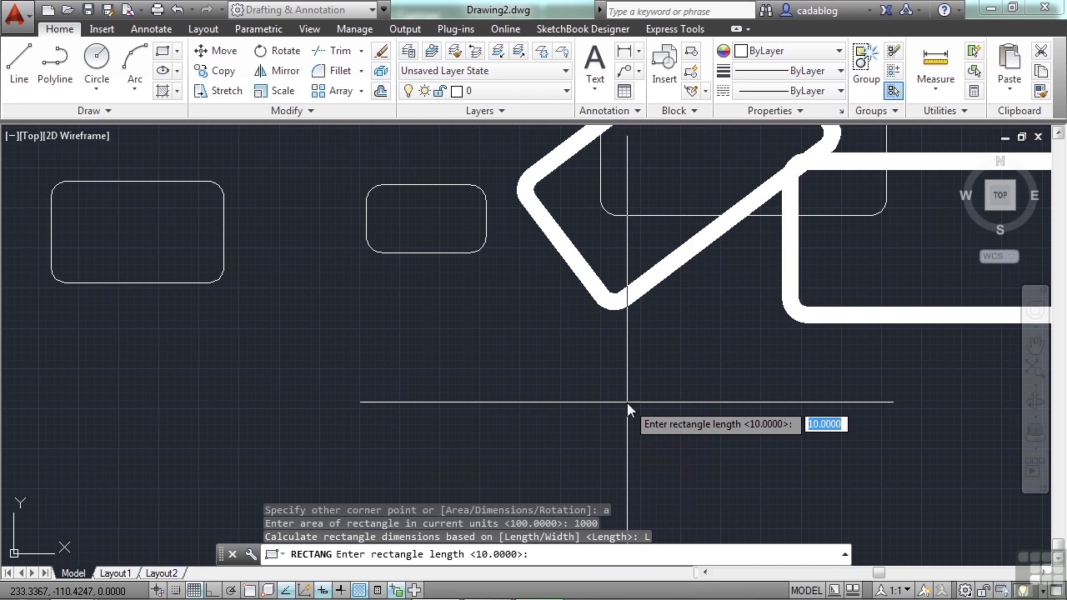
key("Return")
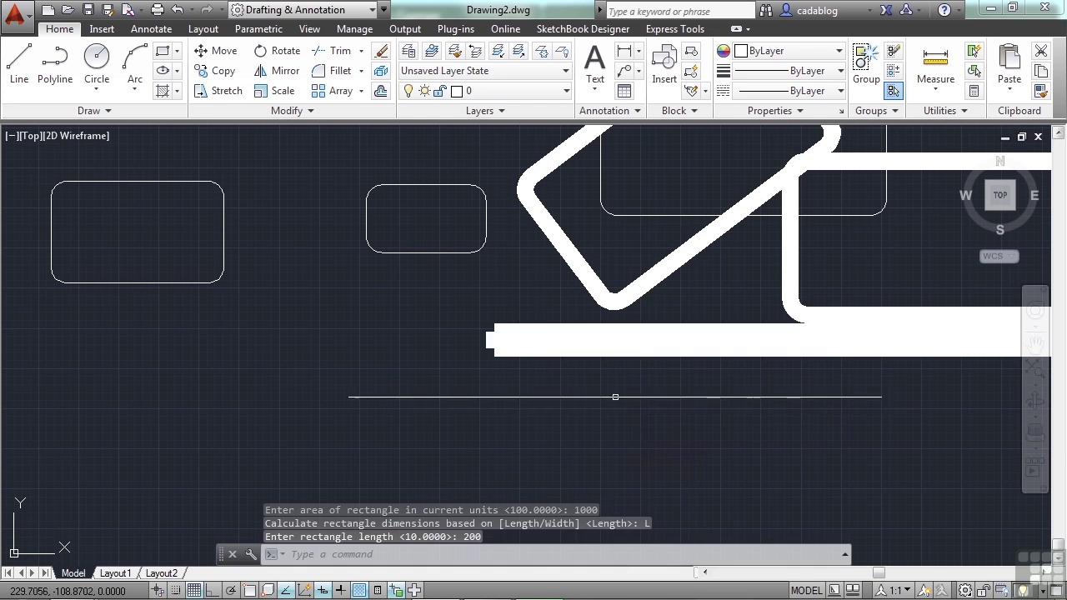
scroll(521, 408, "down", 5)
scroll(525, 408, "up", 5)
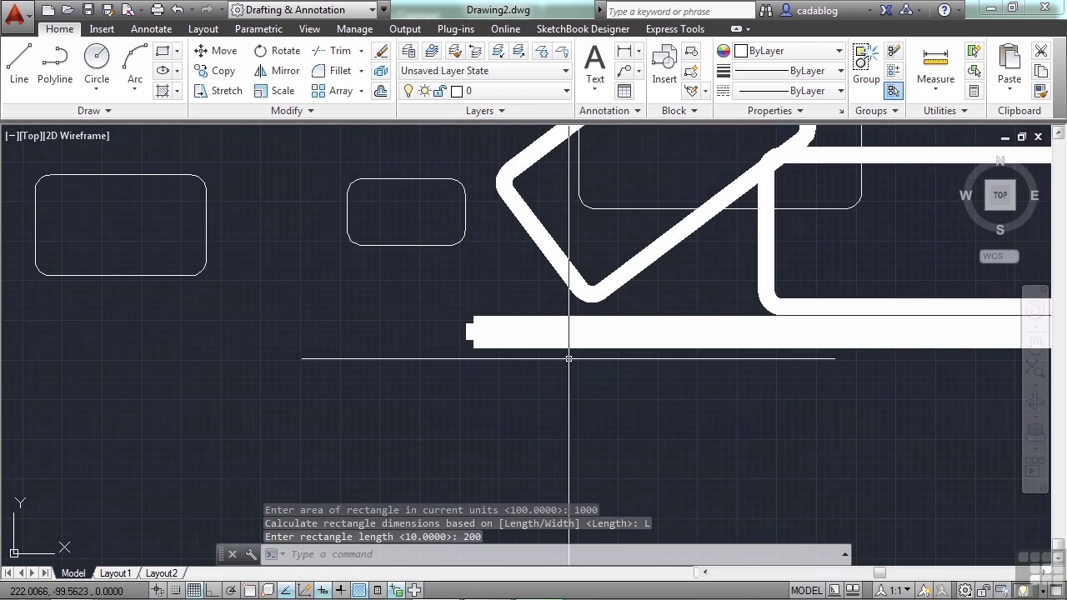
scroll(567, 354, "down", 2)
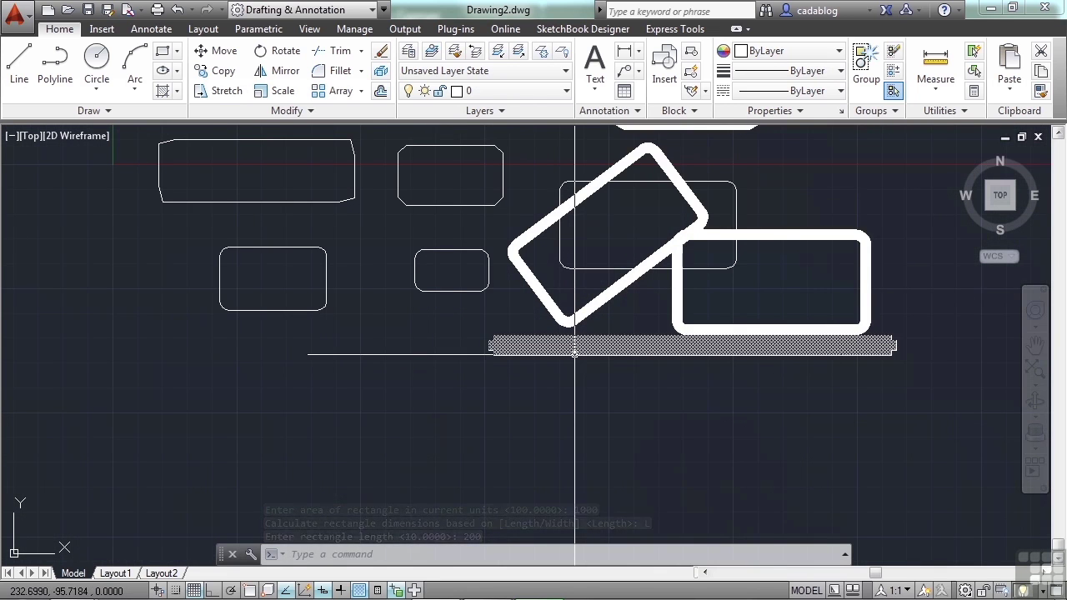
Draw a second rectangle by area from a corner below the long bar, with an area of 1000 and a length of 20.
type("rec")
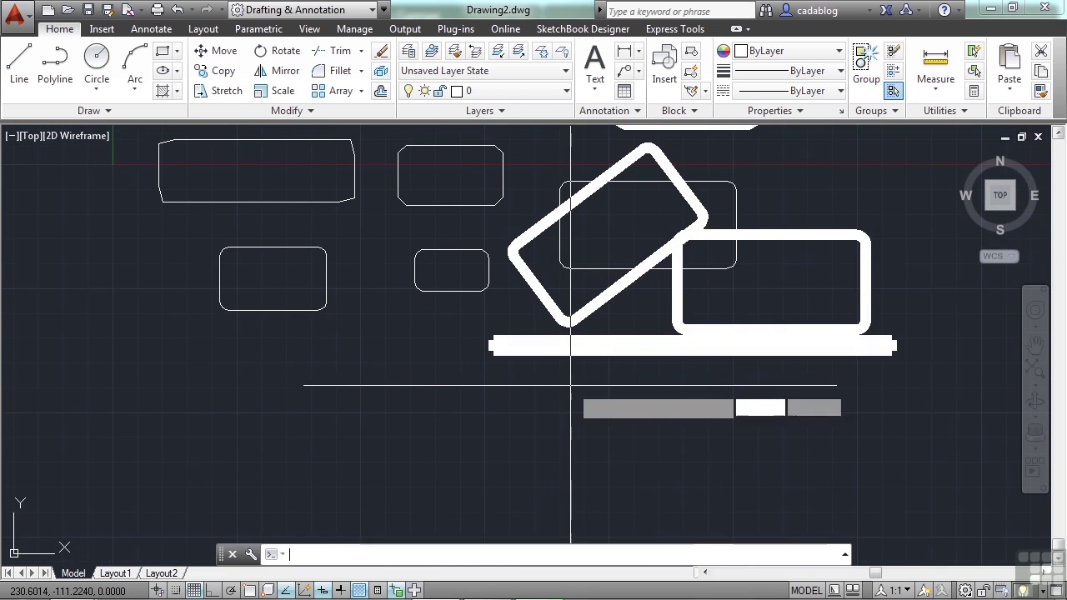
key("Return")
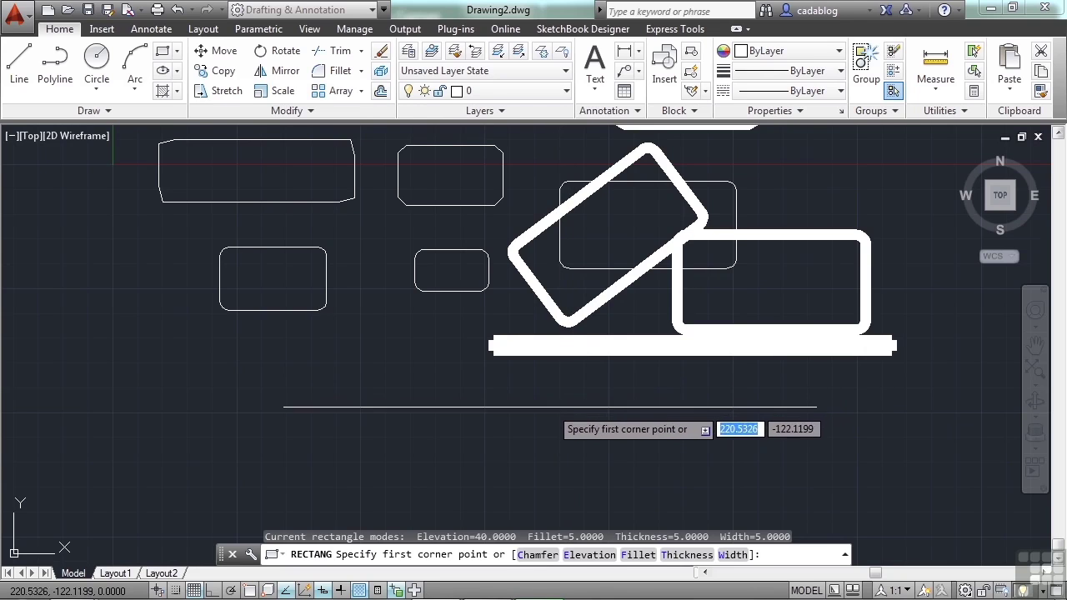
left_click(555, 411)
type("a")
key("Return")
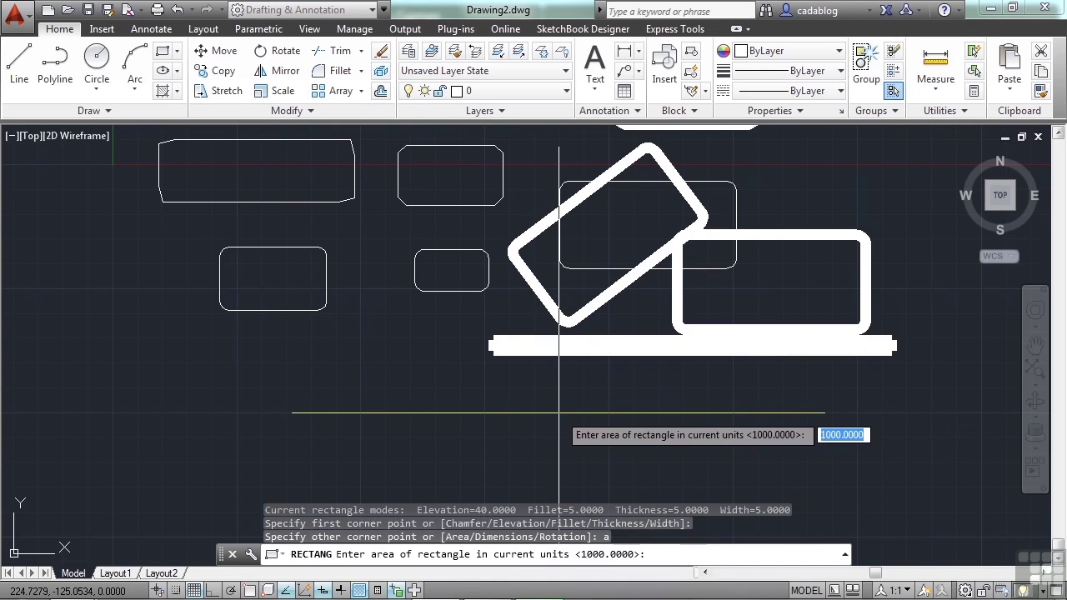
key("BackSpace")
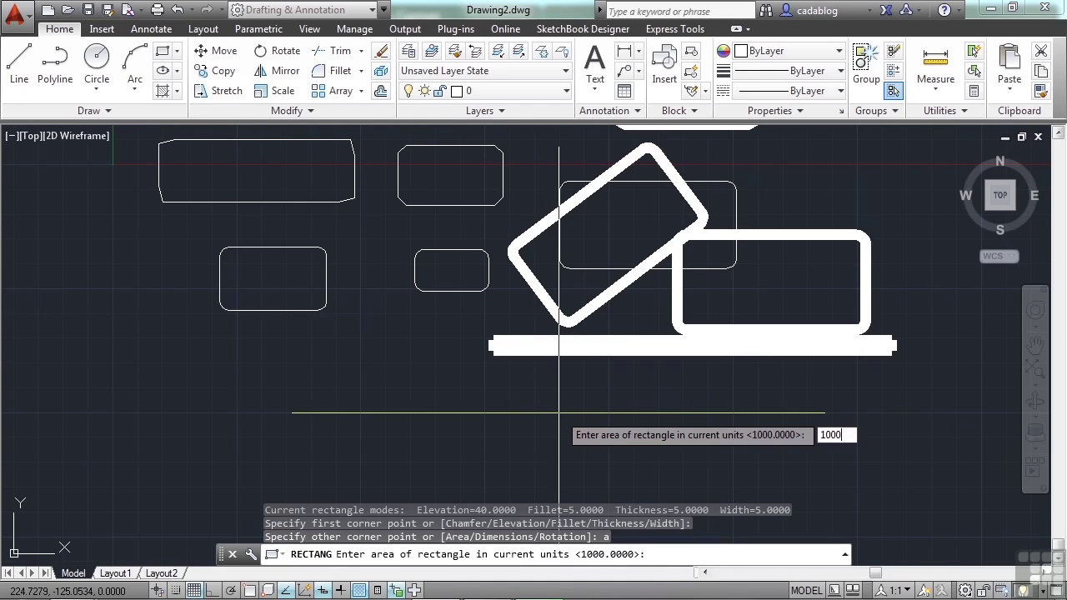
type("1000")
key("Return")
key("Return")
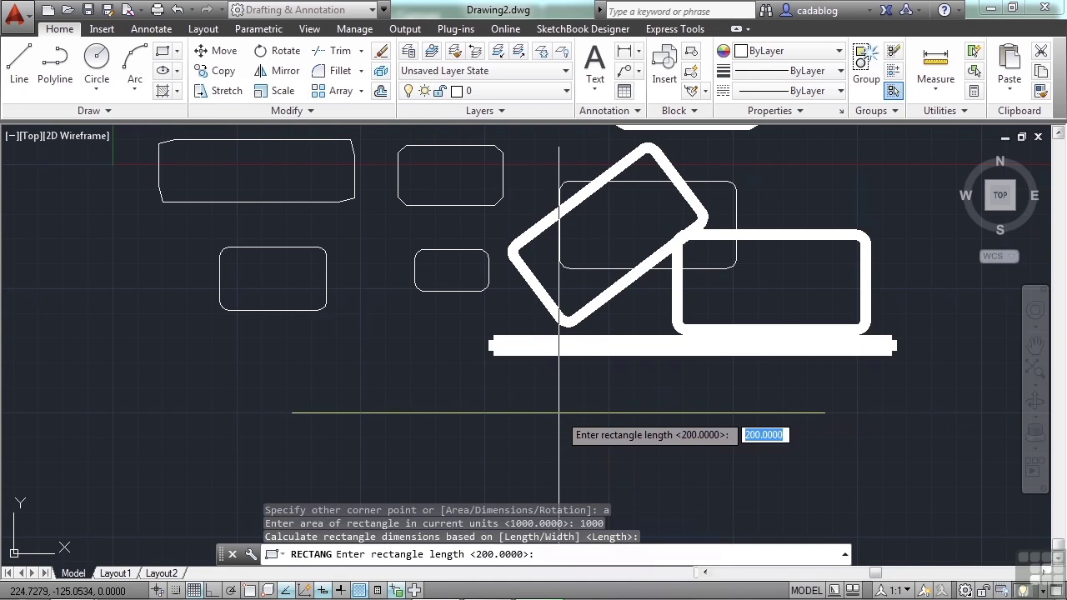
key("Return")
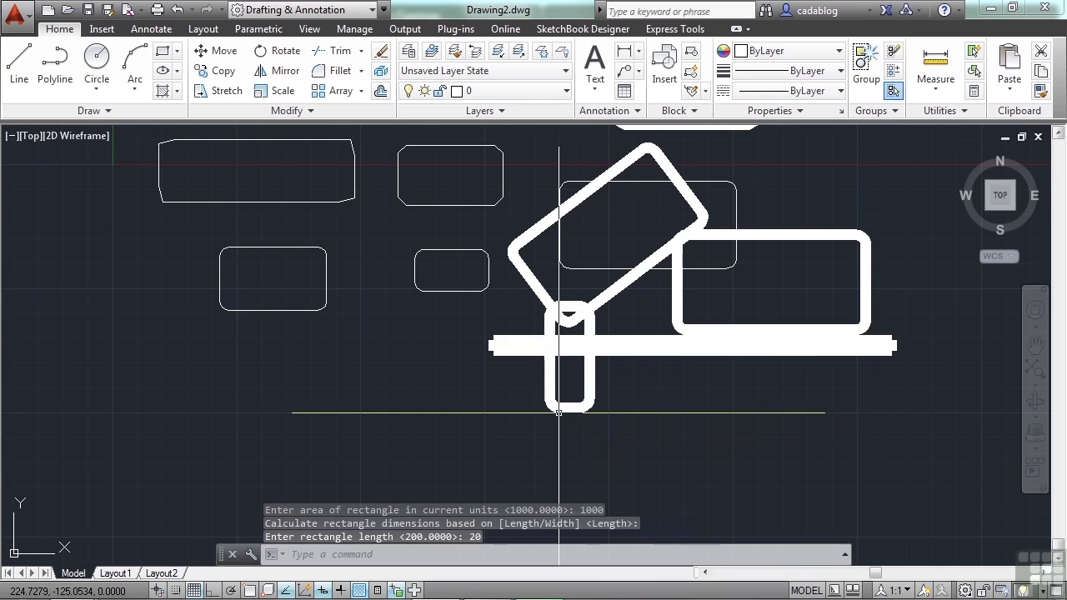
Move the upright 20-long rectangle west into the empty space below the two small filleted rectangles.
type("m")
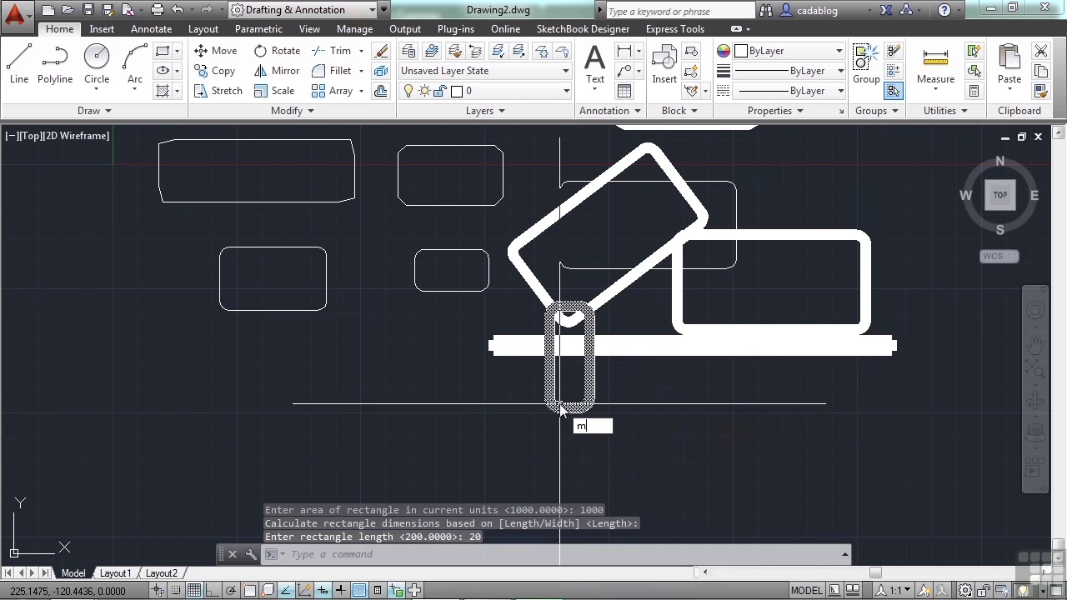
key("Return")
left_click(560, 410)
key("Return")
left_click(558, 409)
left_click(377, 426)
scroll(393, 401, "up", 3)
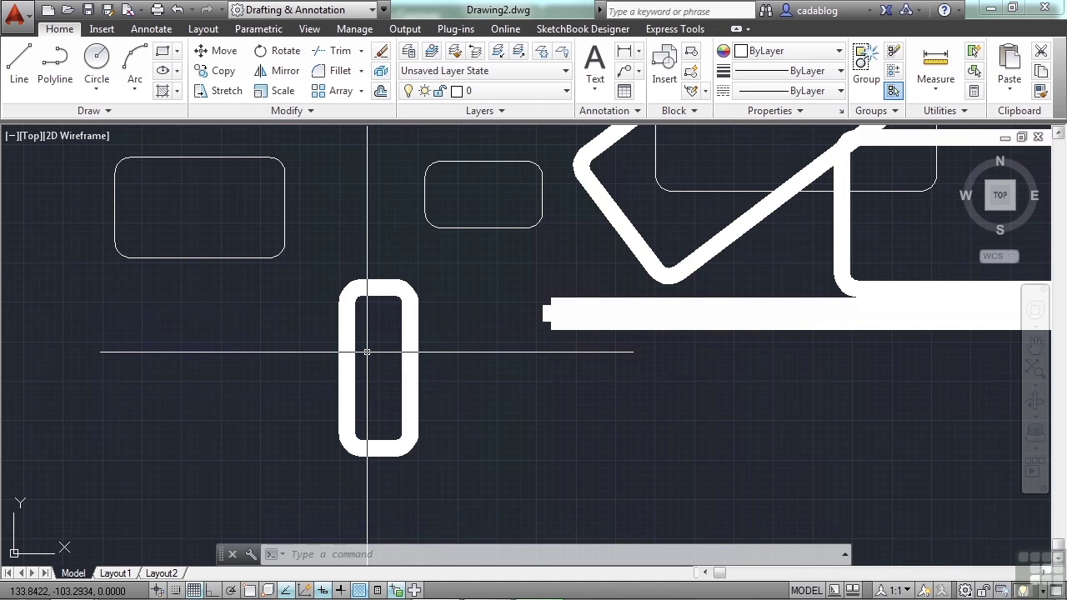
scroll(366, 352, "down", 3)
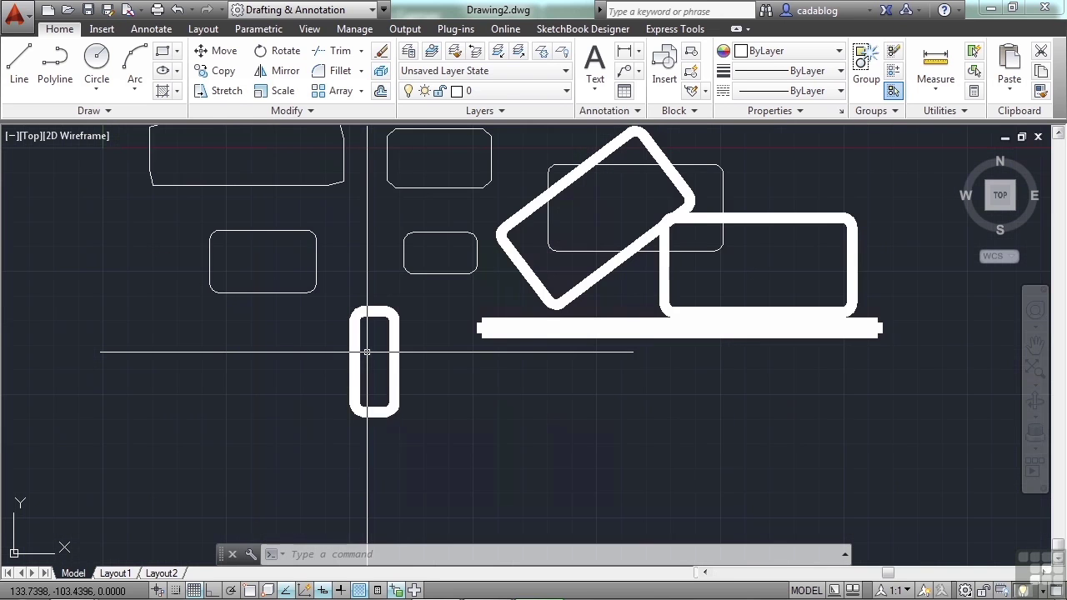
Draw a rectangle by dimensions just below the long bar, with a length of 30 and a width of 50.
scroll(367, 350, "up", 3)
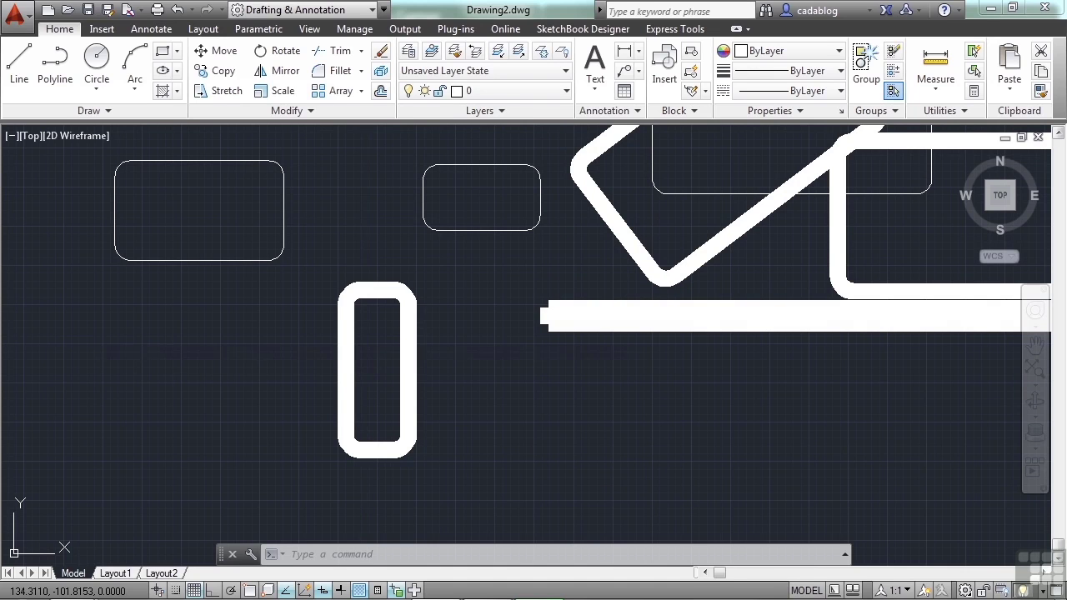
key("Return")
left_click(537, 406)
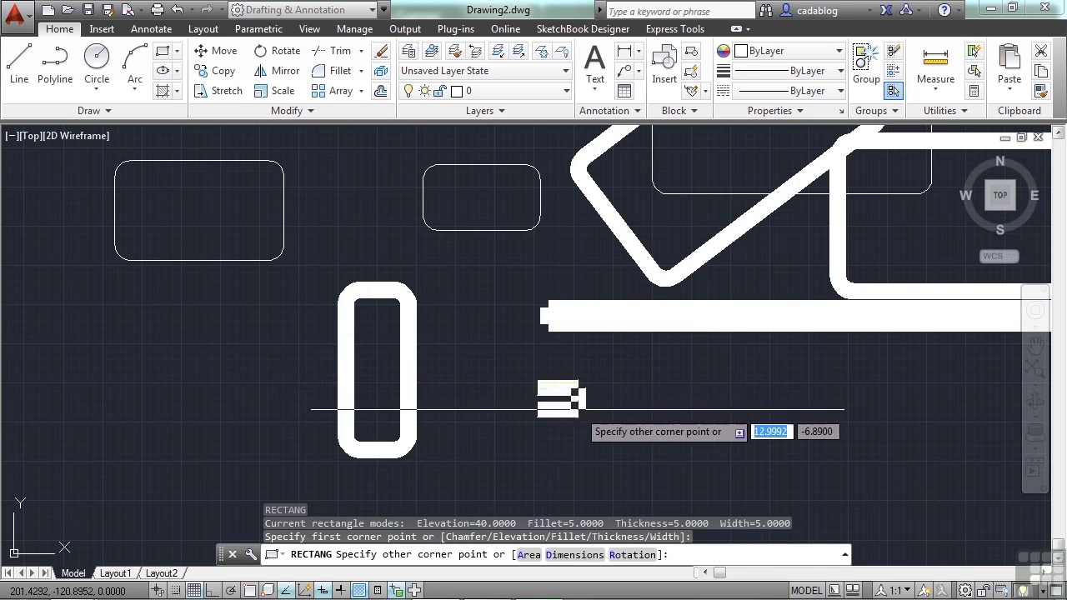
type("d")
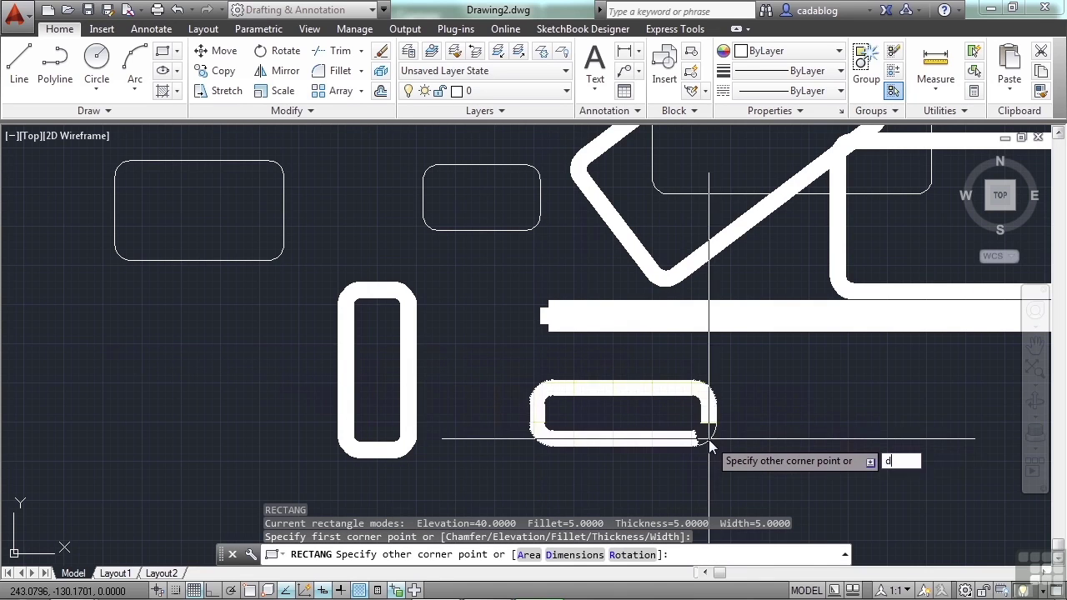
key("Return")
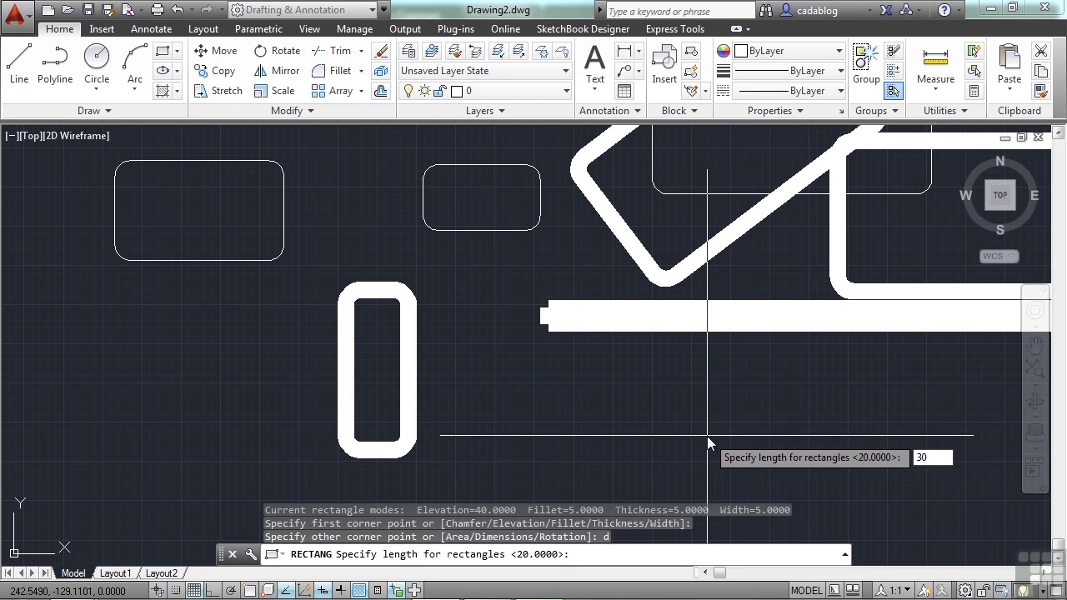
key("Return")
type("50")
key("Return")
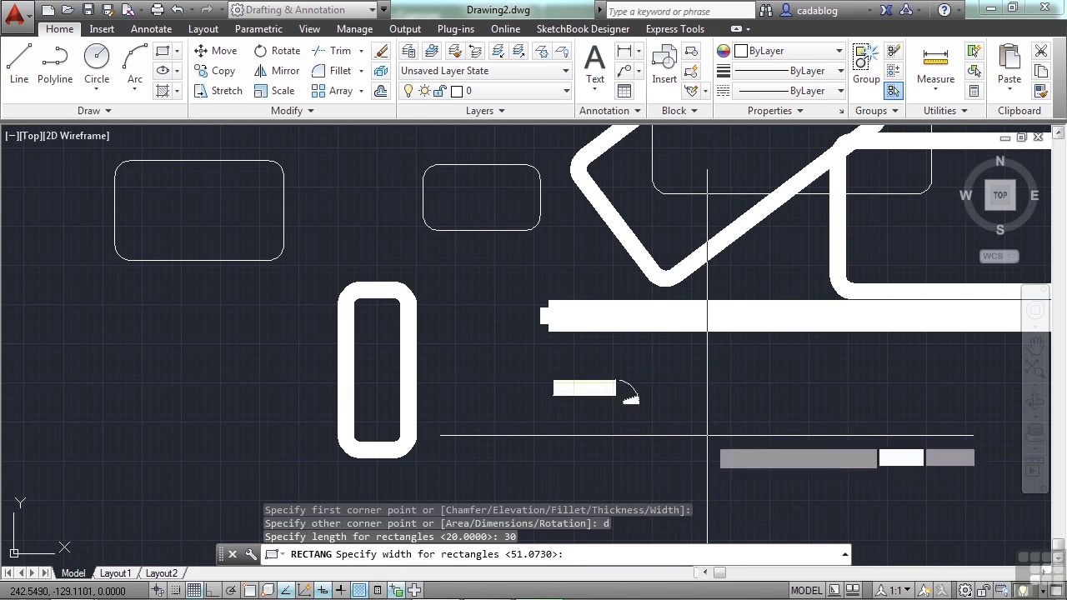
scroll(692, 396, "down", 2)
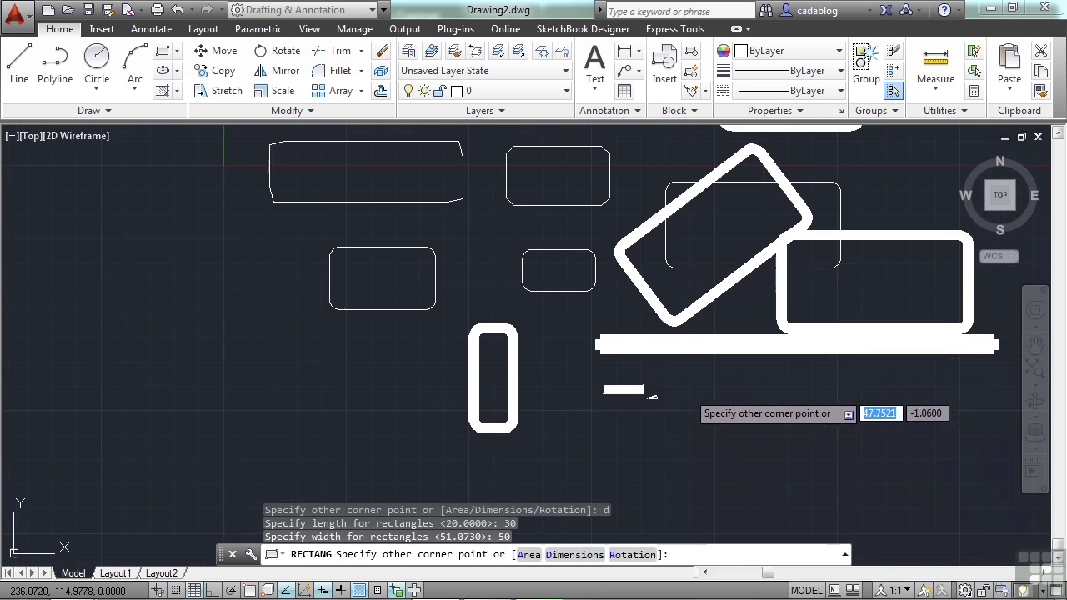
left_click(706, 404)
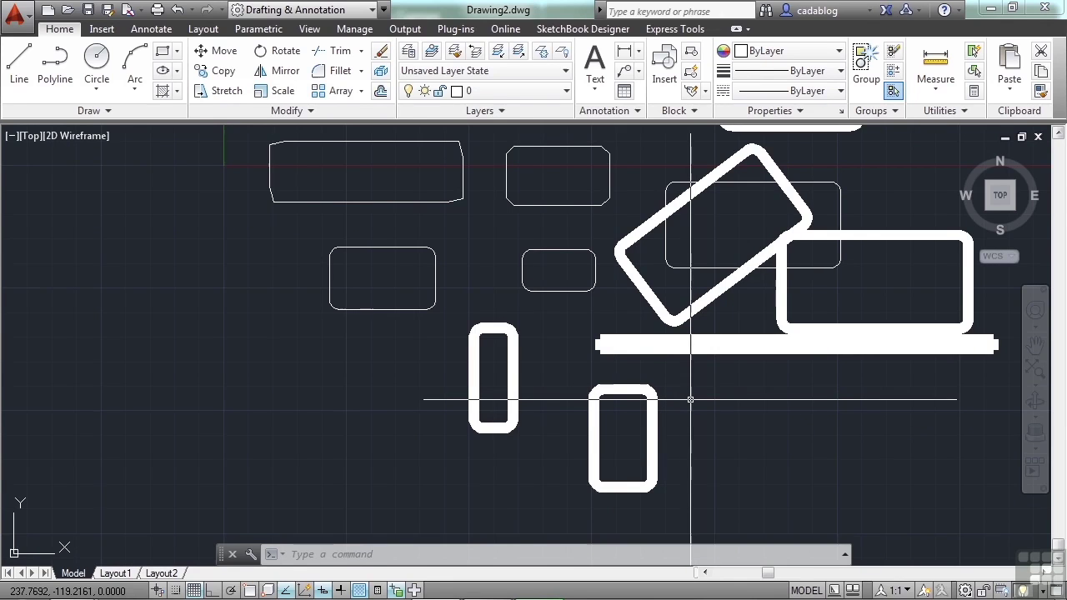
Erase all the practice rectangles from the drawing.
scroll(690, 399, "down", 2)
type("e")
key("Return")
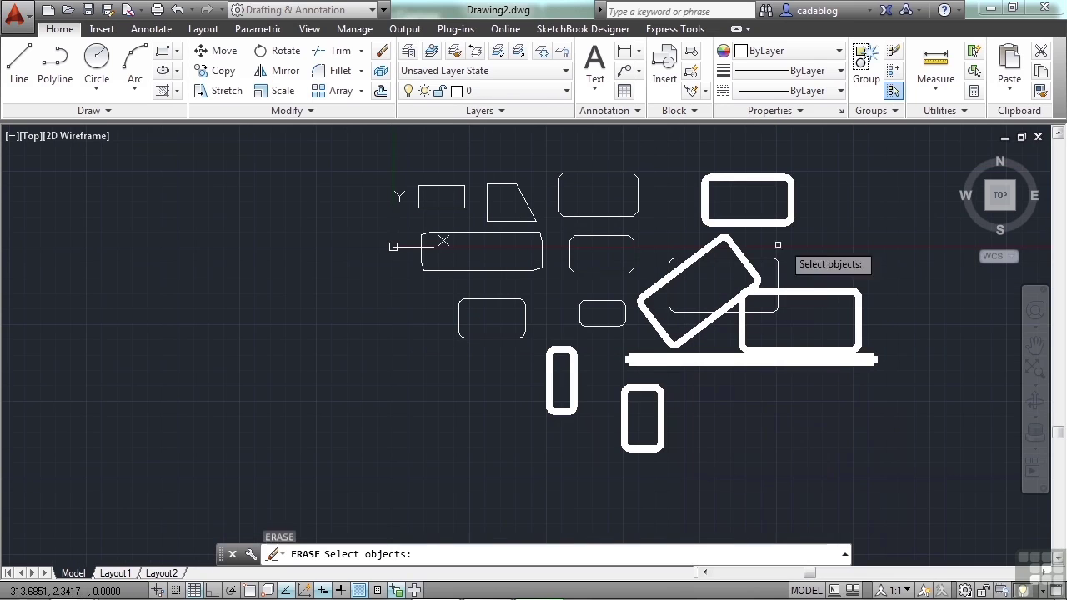
left_click(845, 185)
left_click(380, 480)
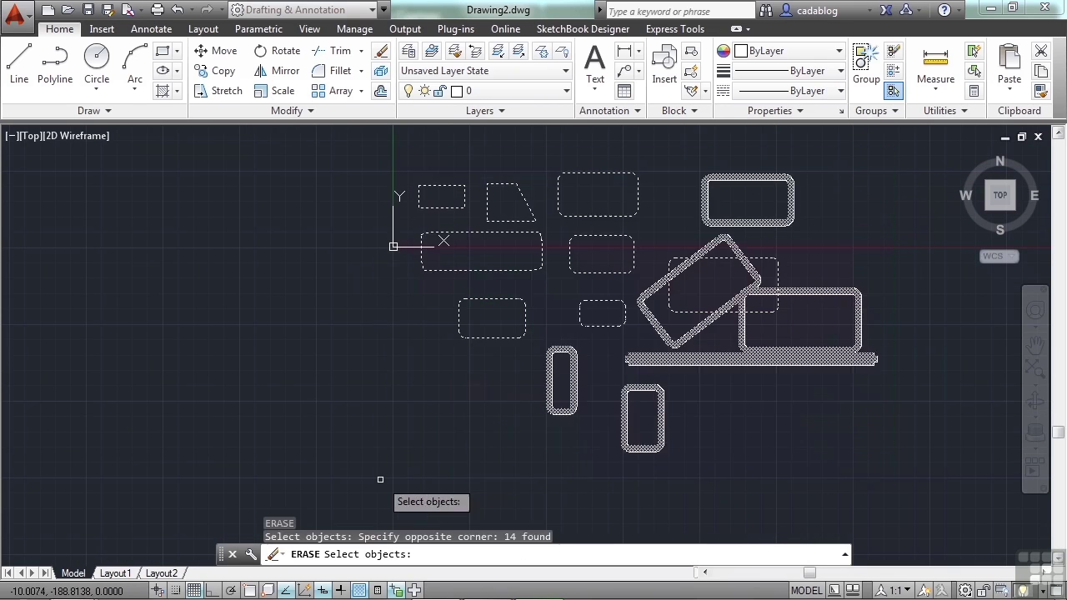
key("Return")
mouse_move(622, 284)
middle_mouse_down()
mouse_move(440, 291)
mouse_move(376, 348)
middle_mouse_up()
middle_click_drag(343, 237, 329, 303)
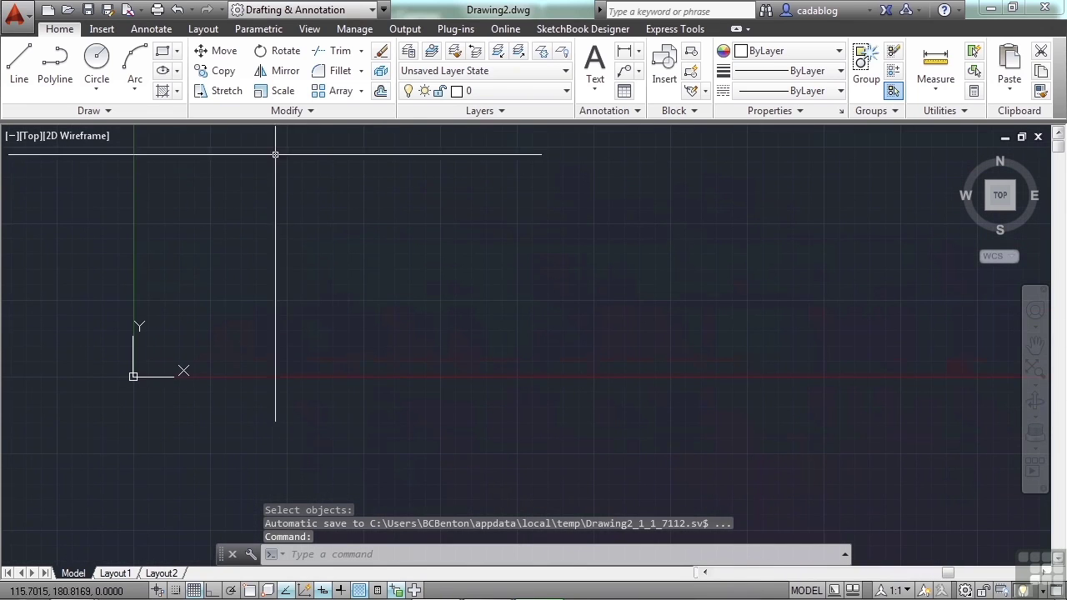
Draw a tall, upright ellipse northeast of the origin from two endpoints of its short horizontal axis and a vertical distance.
left_click(178, 72)
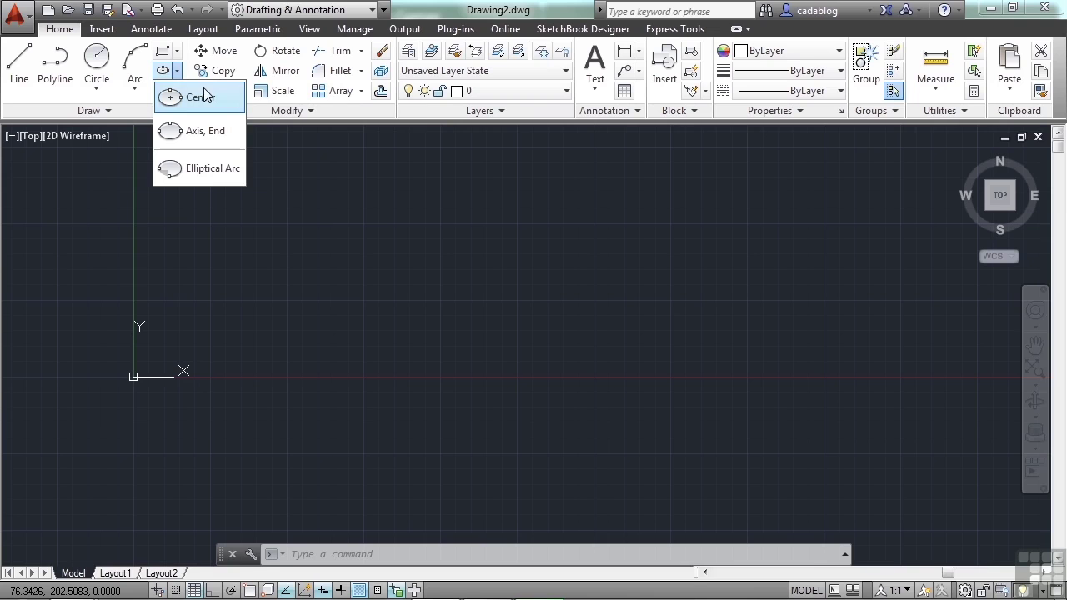
left_click(292, 194)
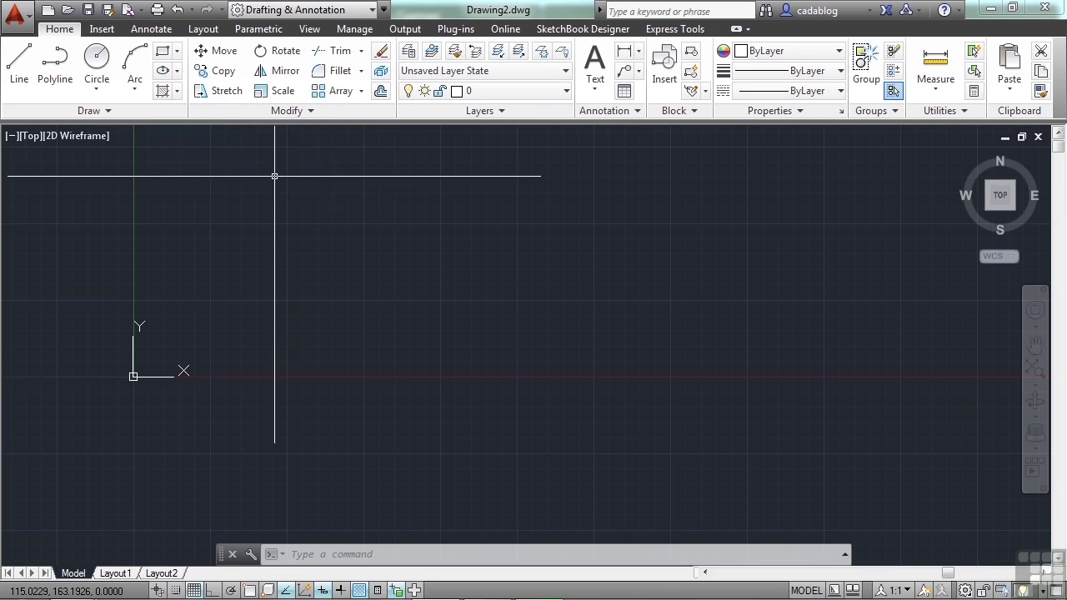
type("el")
key("Return")
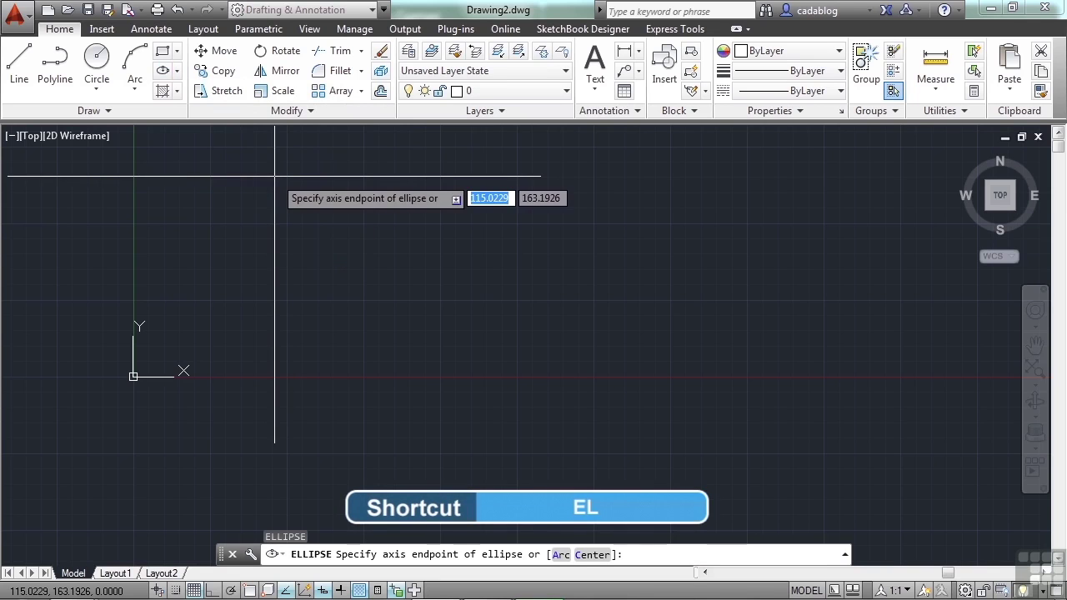
left_click(466, 312)
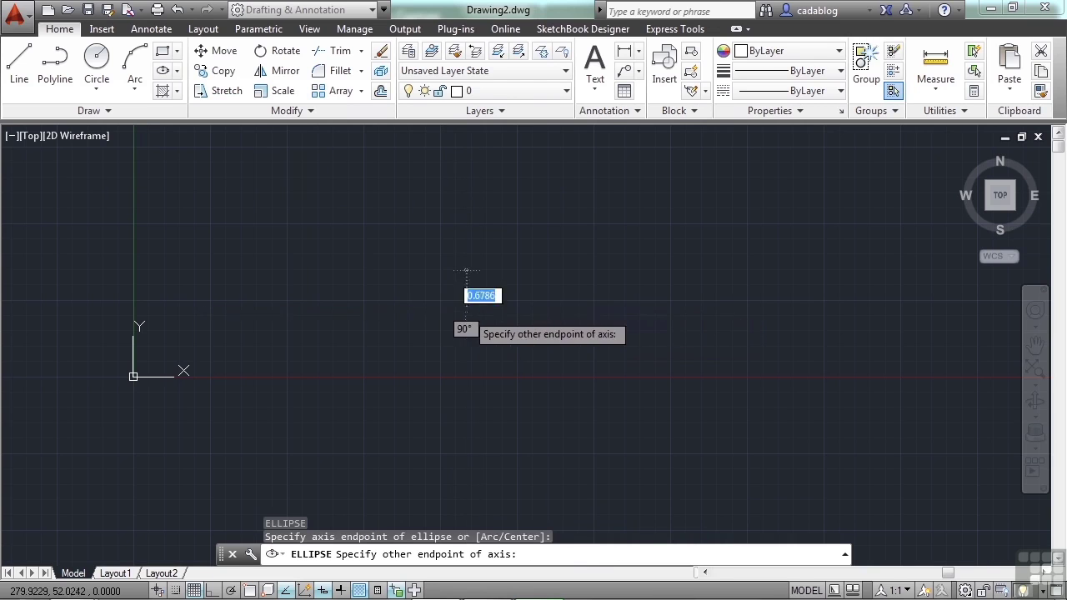
left_click(545, 313)
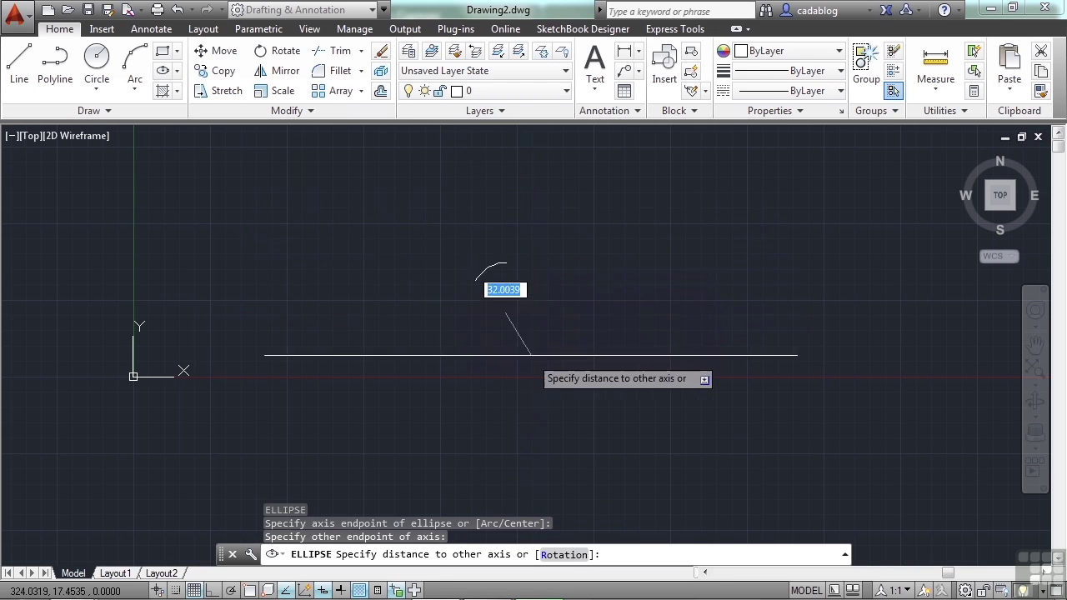
left_click(526, 197)
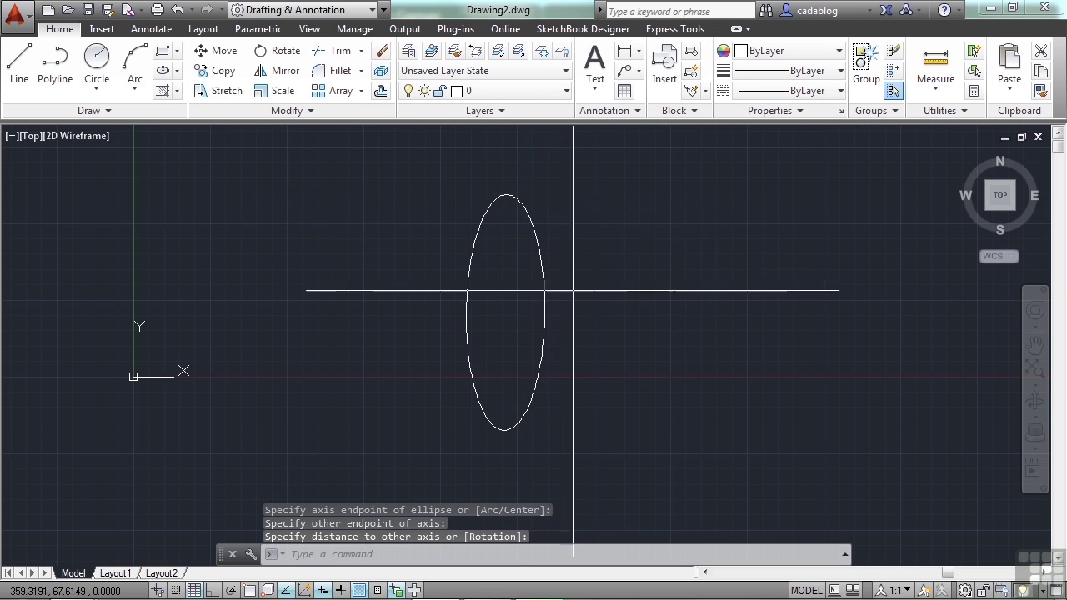
Reshape the ellipse with its quadrant grips, widening it to a half-width of about 74 and flattening it vertically.
left_click(546, 284)
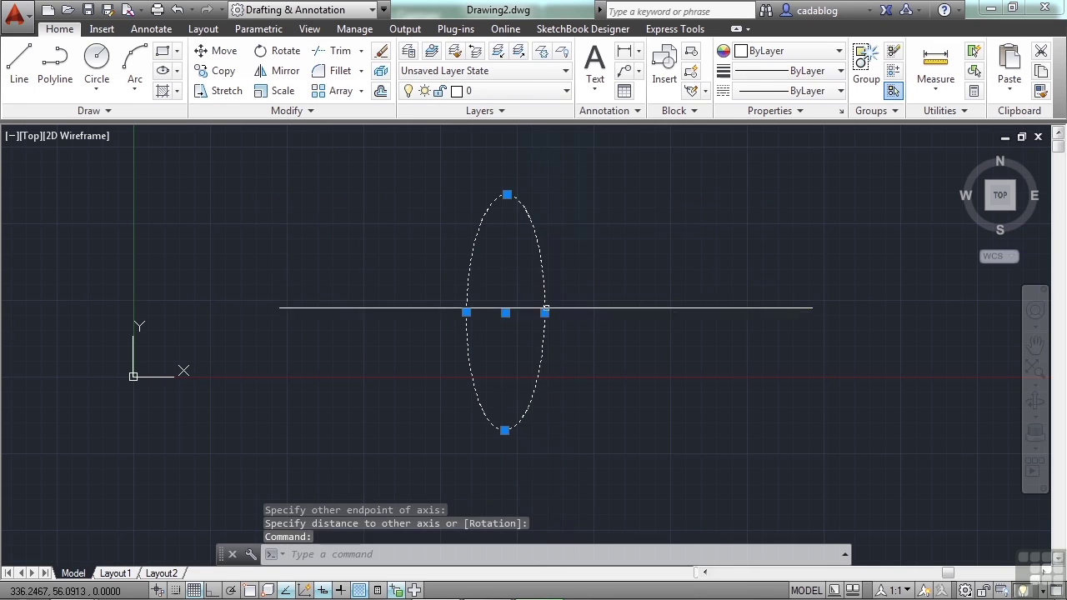
left_click(545, 313)
left_click(596, 312)
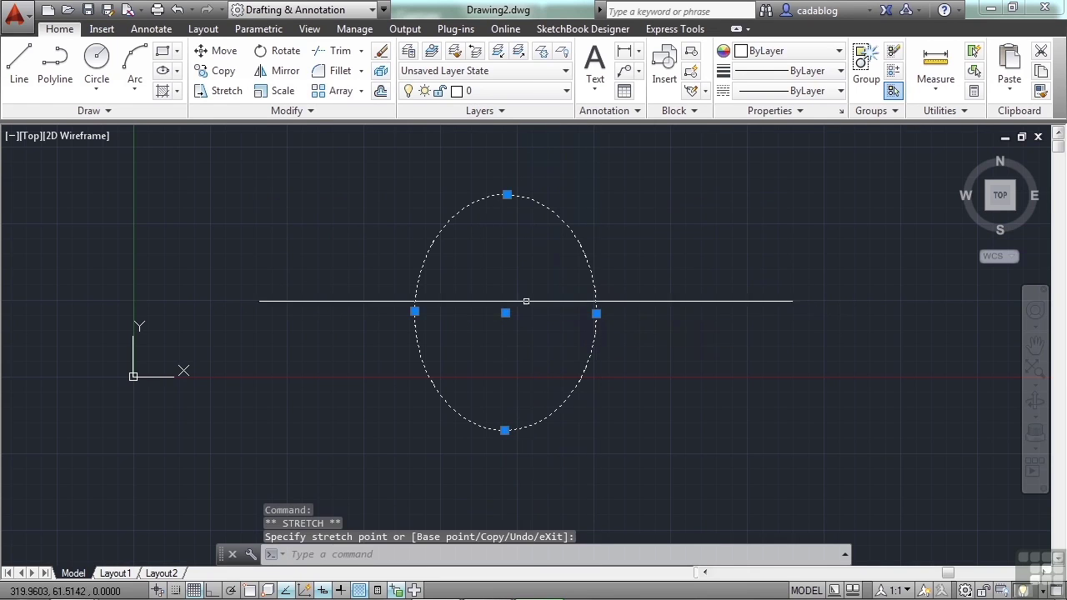
left_click(507, 194)
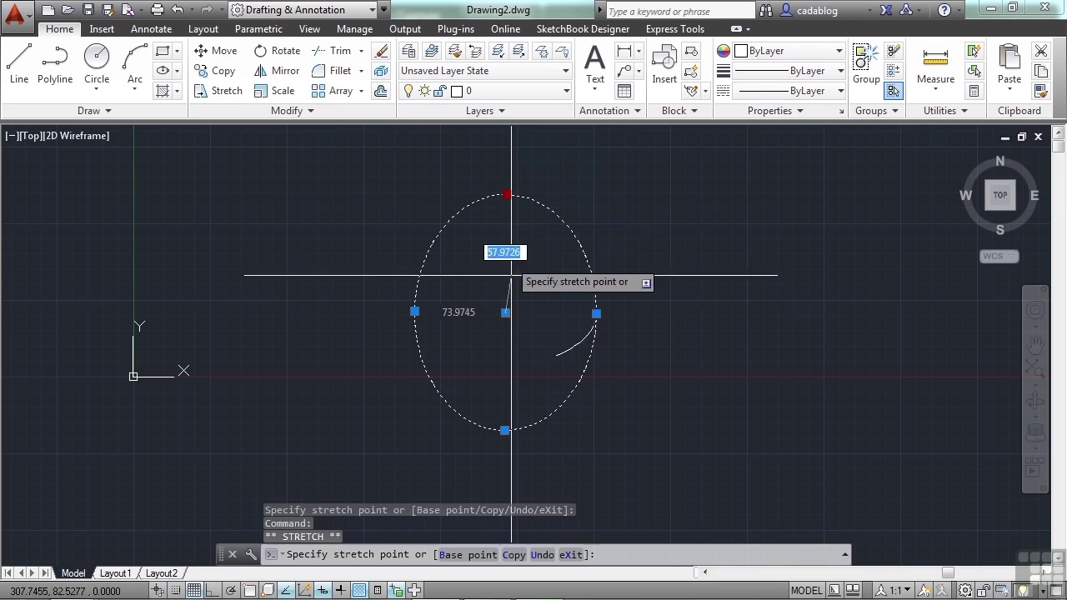
left_click(512, 274)
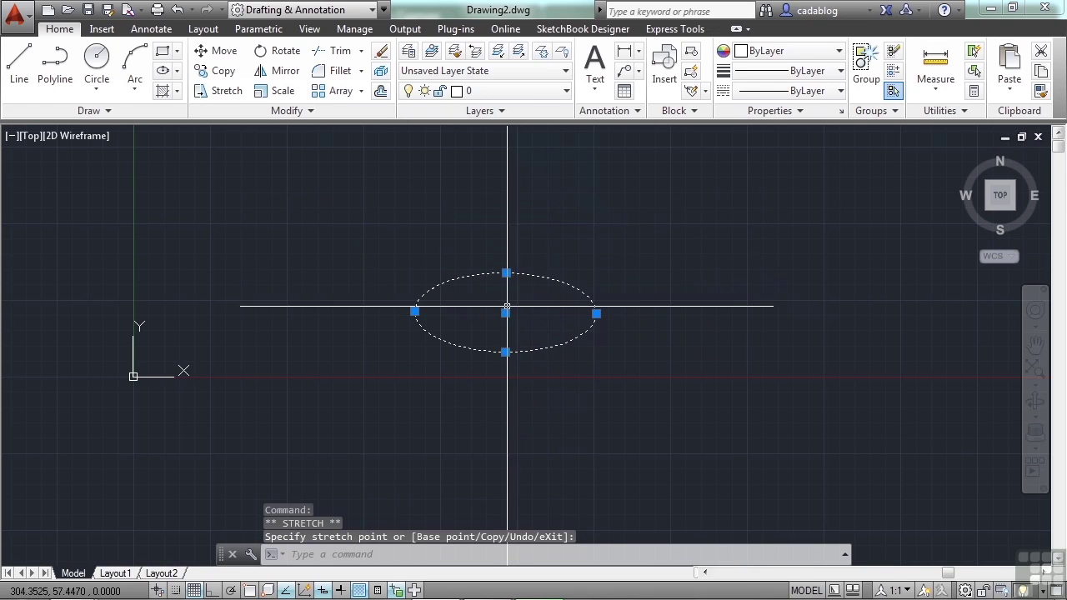
Move the flattened ellipse northwest by its center grip and clear the selection.
left_click(426, 264)
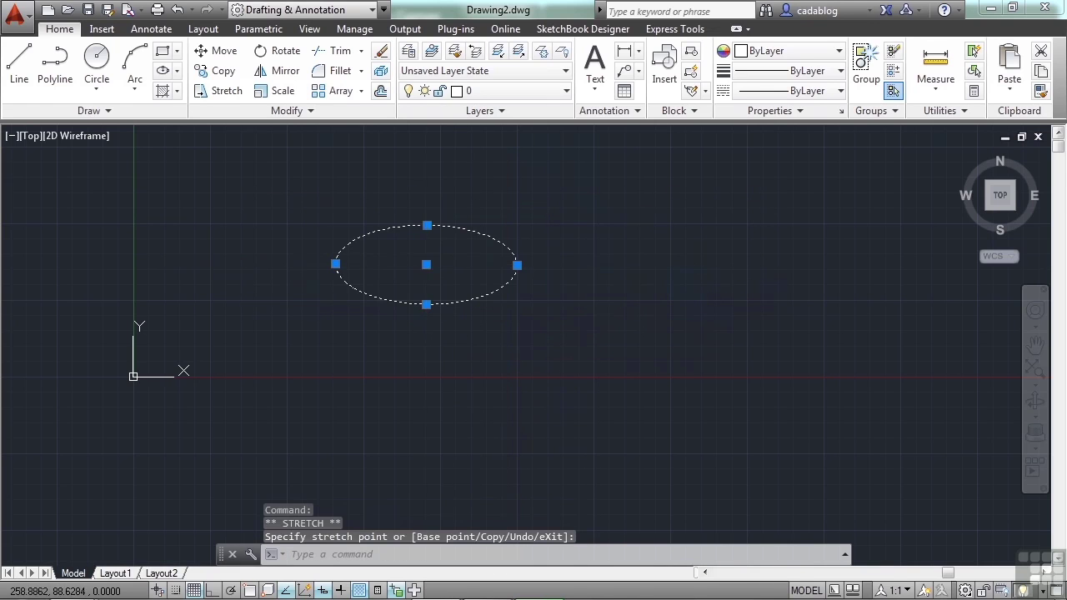
key("Escape")
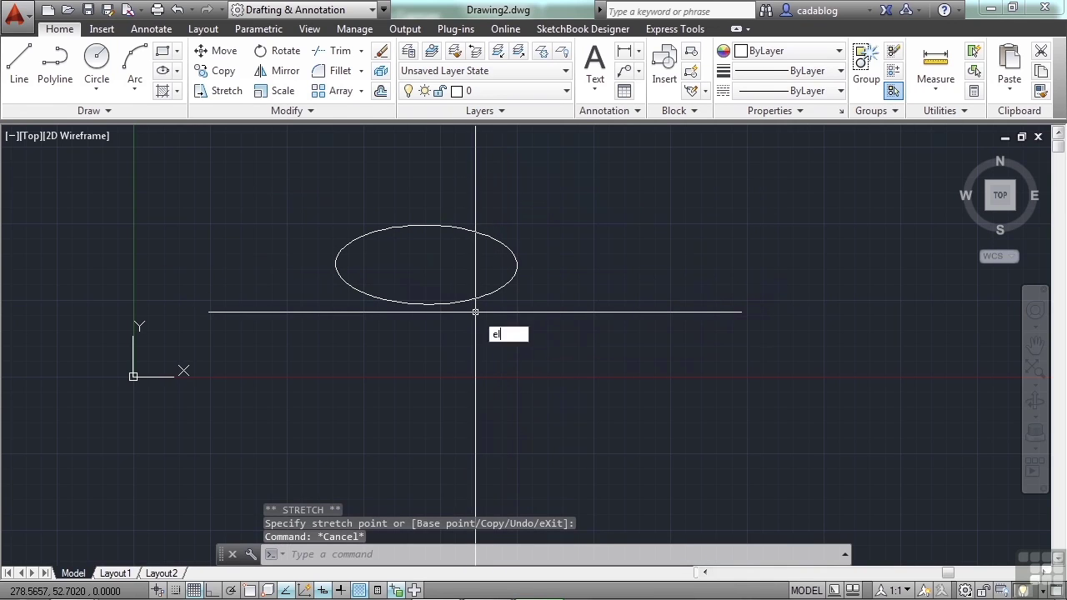
Draw a narrow upright ellipse east of the wide one from two axis endpoints, with a half-height of about 86.
type("el")
key("Return")
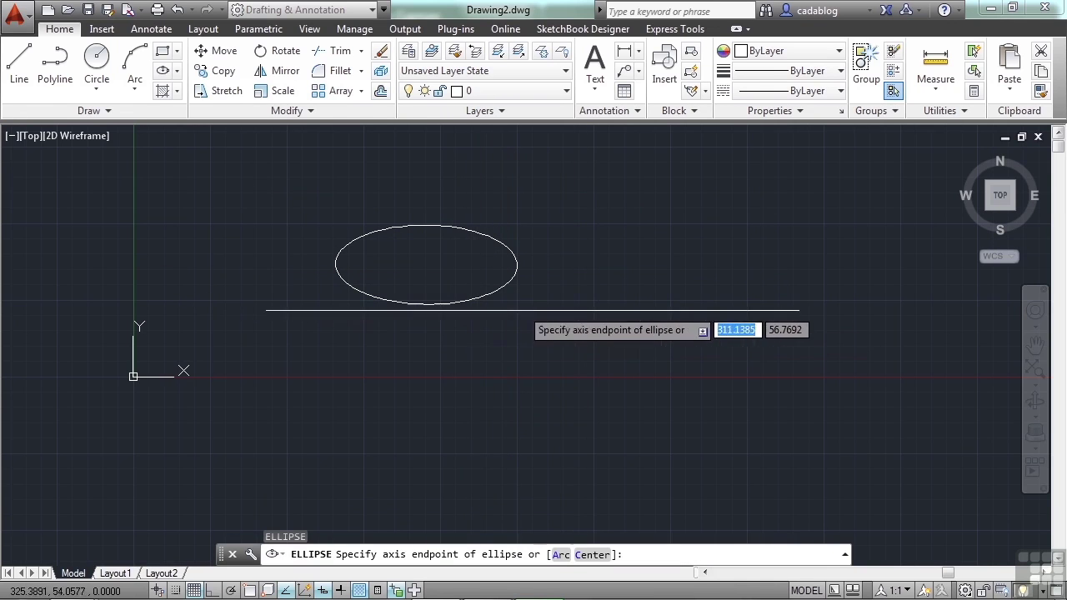
left_click(655, 300)
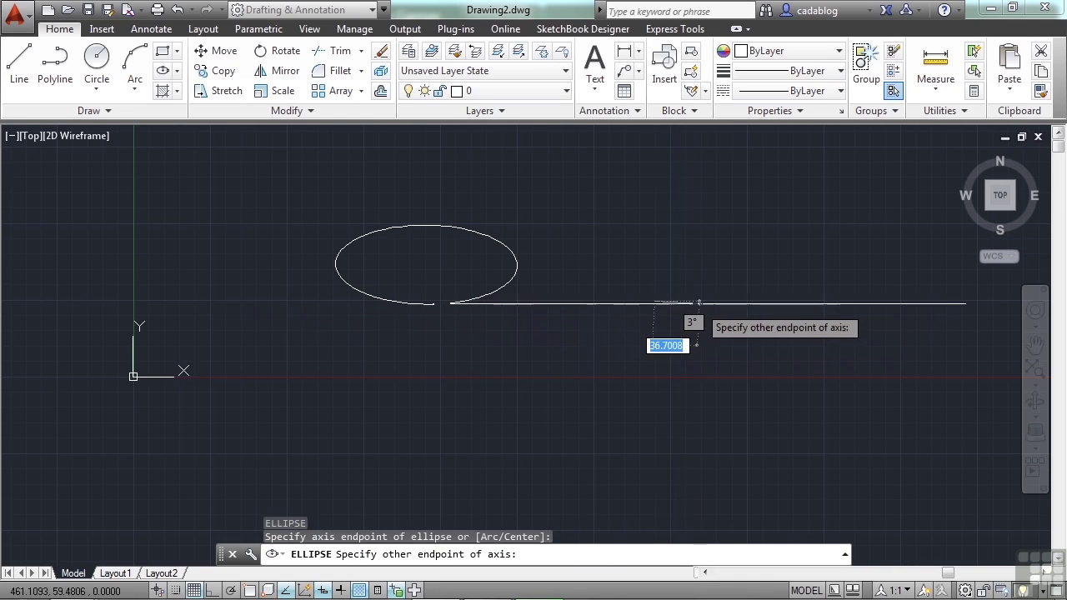
left_click(703, 302)
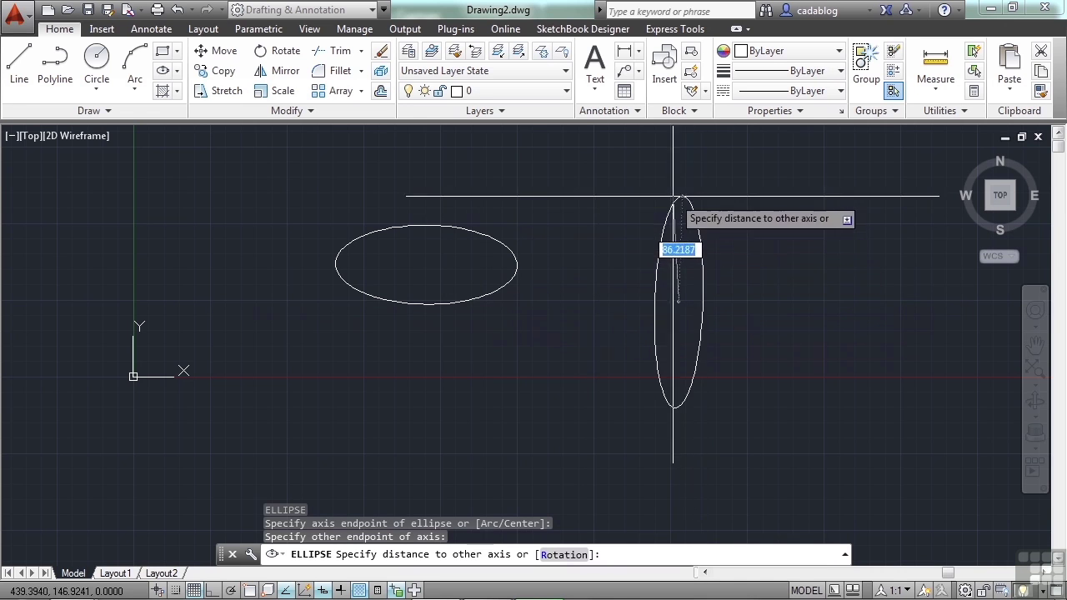
left_click(677, 198)
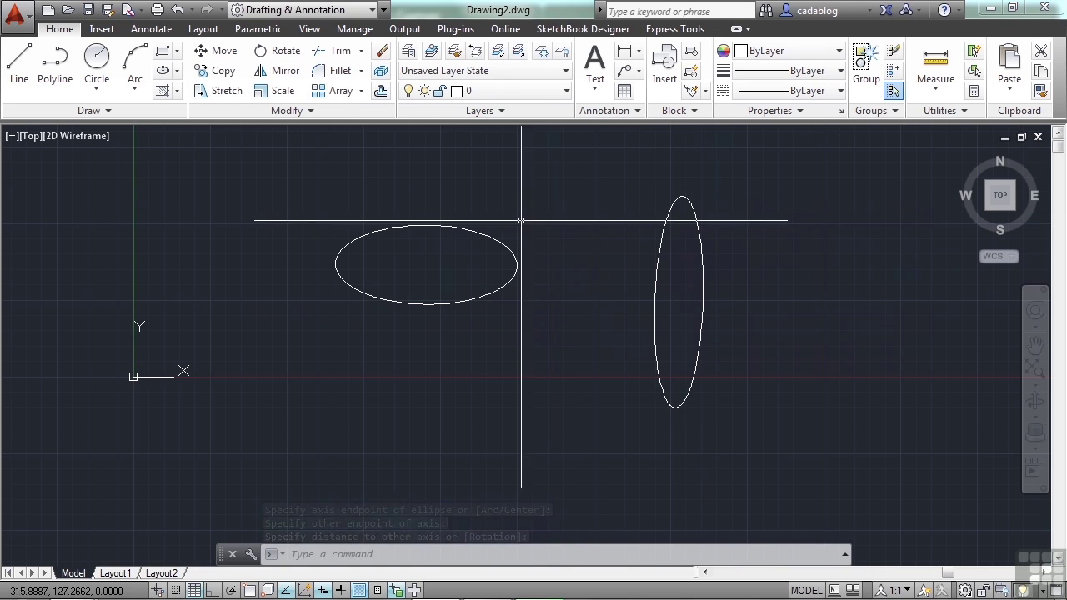
left_click(177, 72)
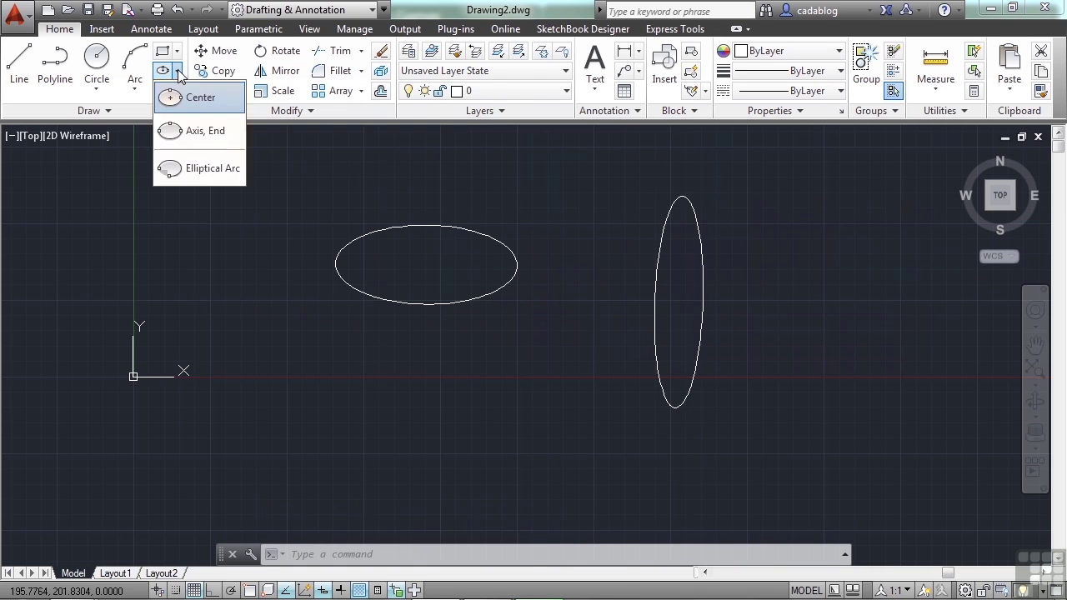
left_click(205, 134)
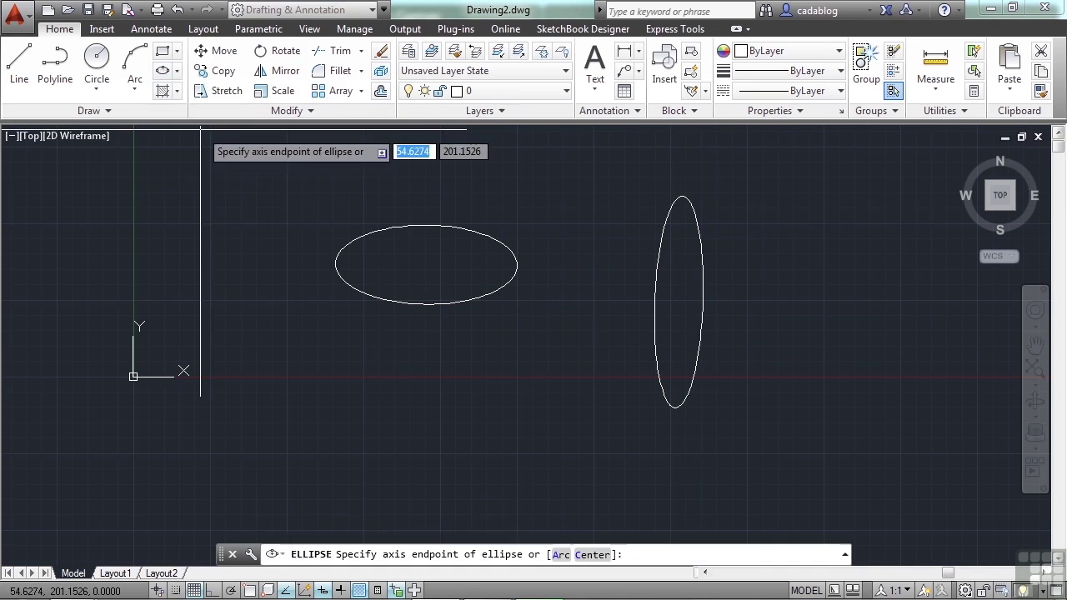
left_click(417, 410)
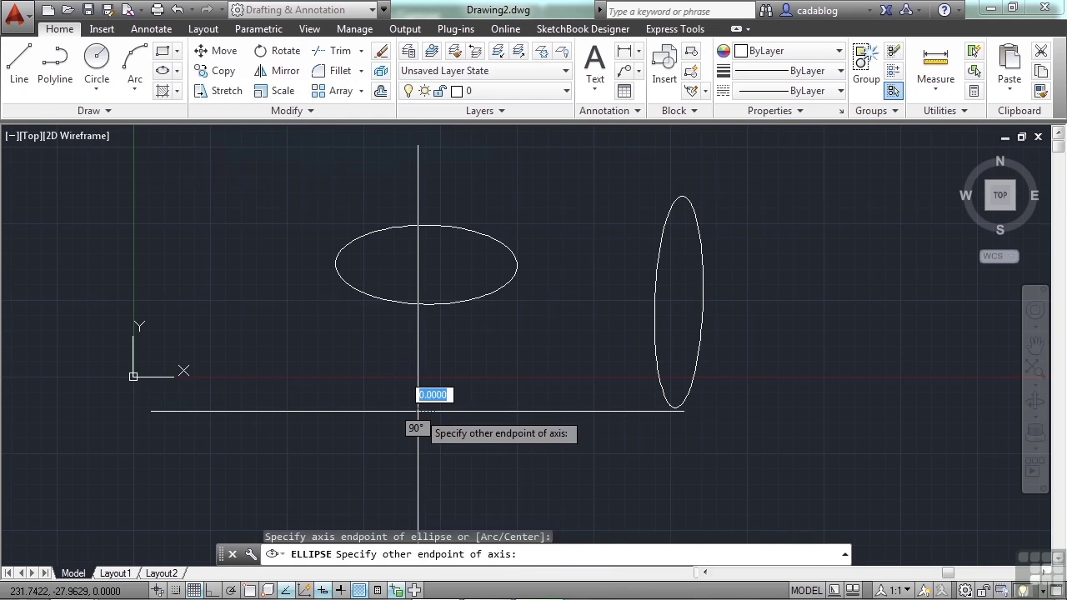
key("Escape")
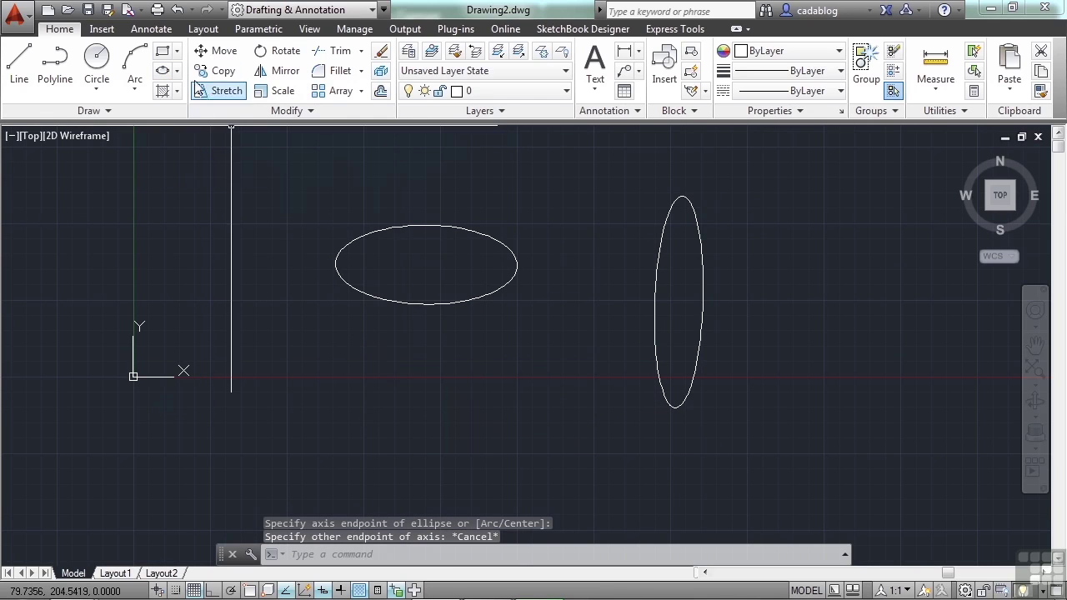
Draw a tall ellipse by its center below the wide ellipse, with a half-width of about 52 and its upper end inside the wide one.
left_click(177, 72)
left_click(197, 98)
left_click(432, 418)
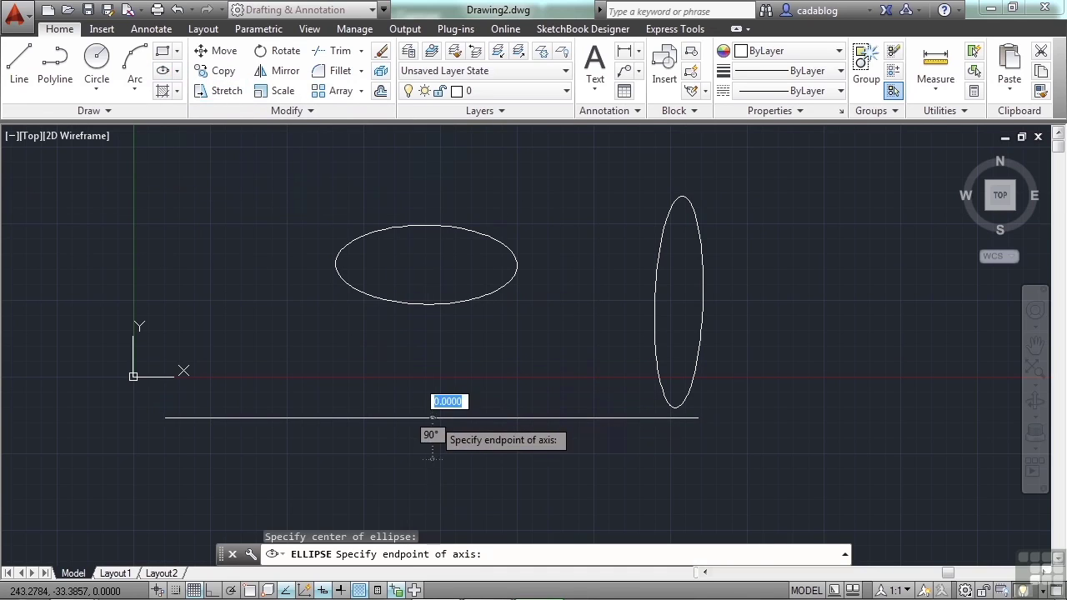
left_click(496, 421)
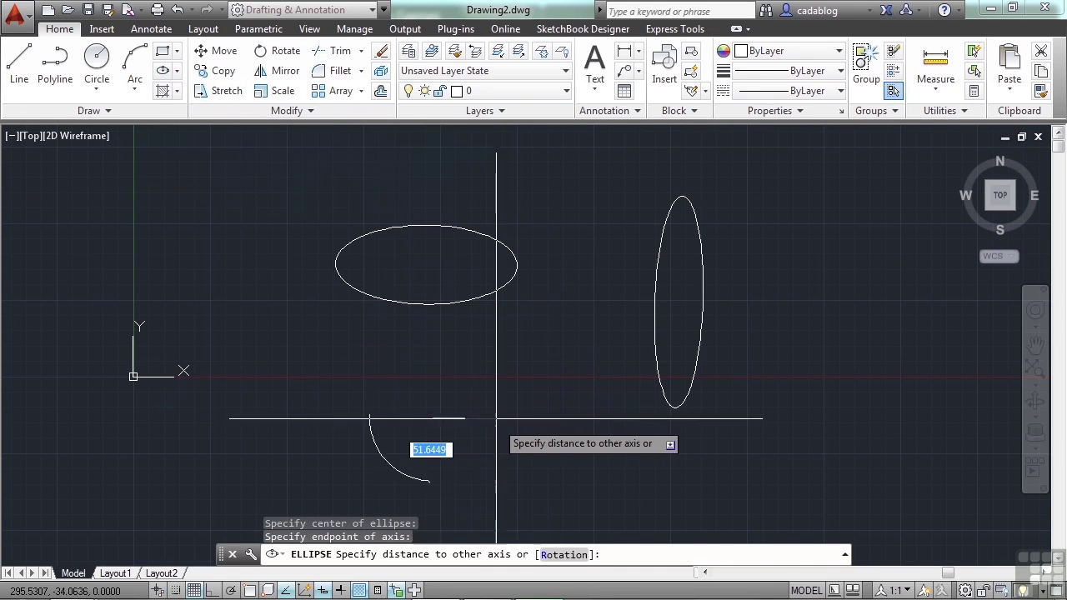
left_click(437, 249)
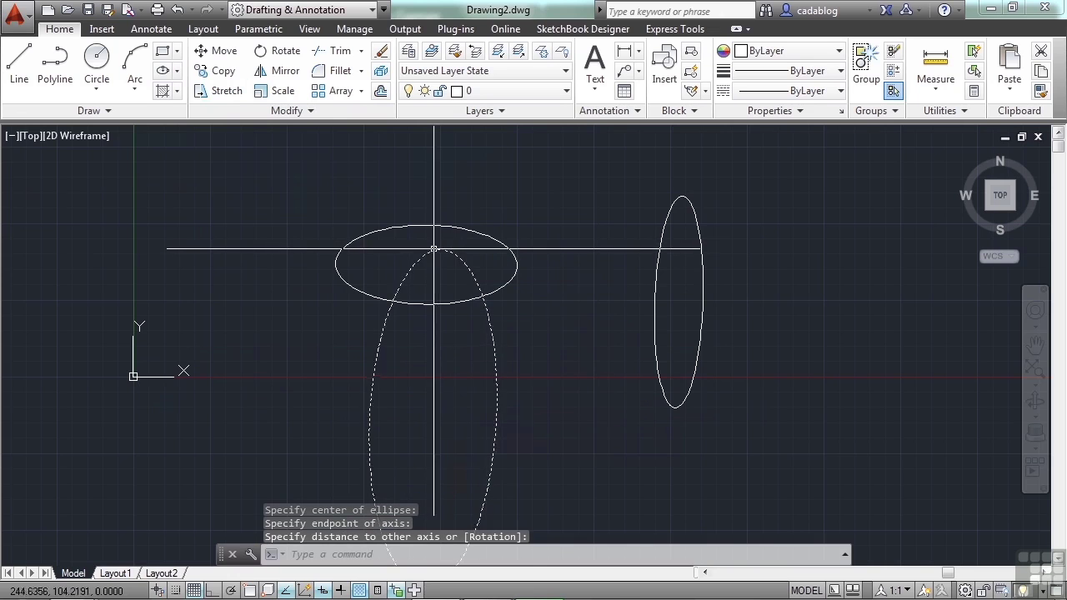
Draw a U-shaped elliptical arc southeast of the narrow ellipse, from its upper west side around the bottom to its east side.
scroll(436, 249, "down", 1)
middle_click_drag(550, 371, 508, 302)
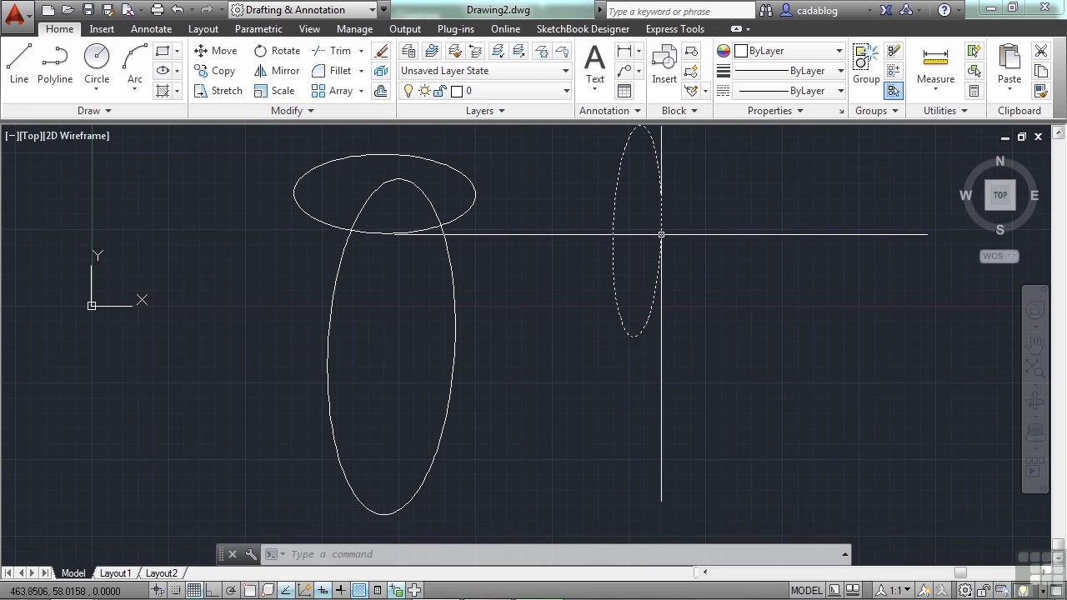
type("l")
key("Return")
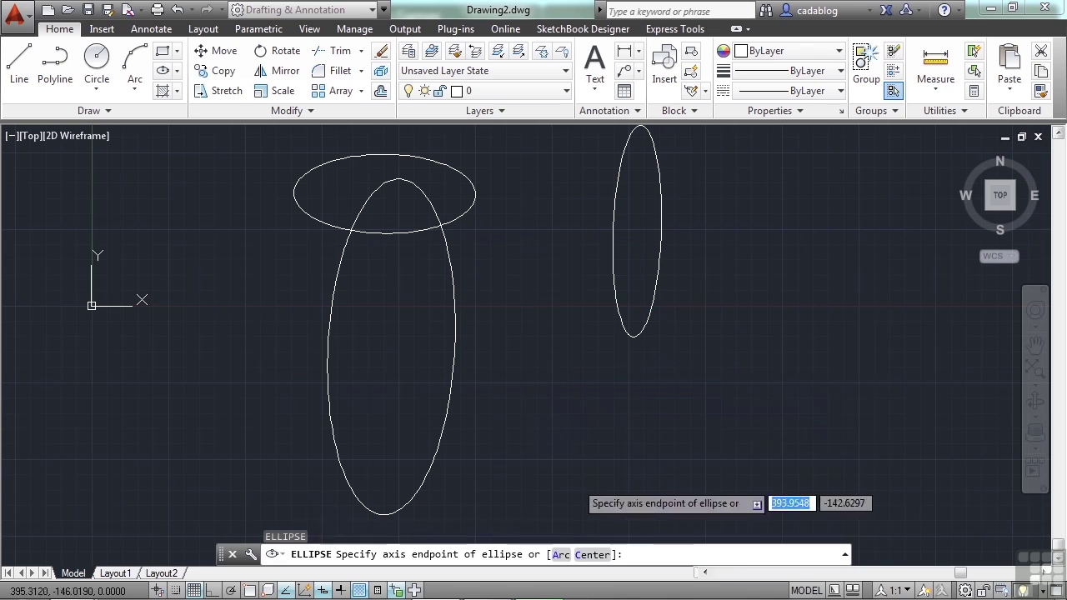
left_click(562, 555)
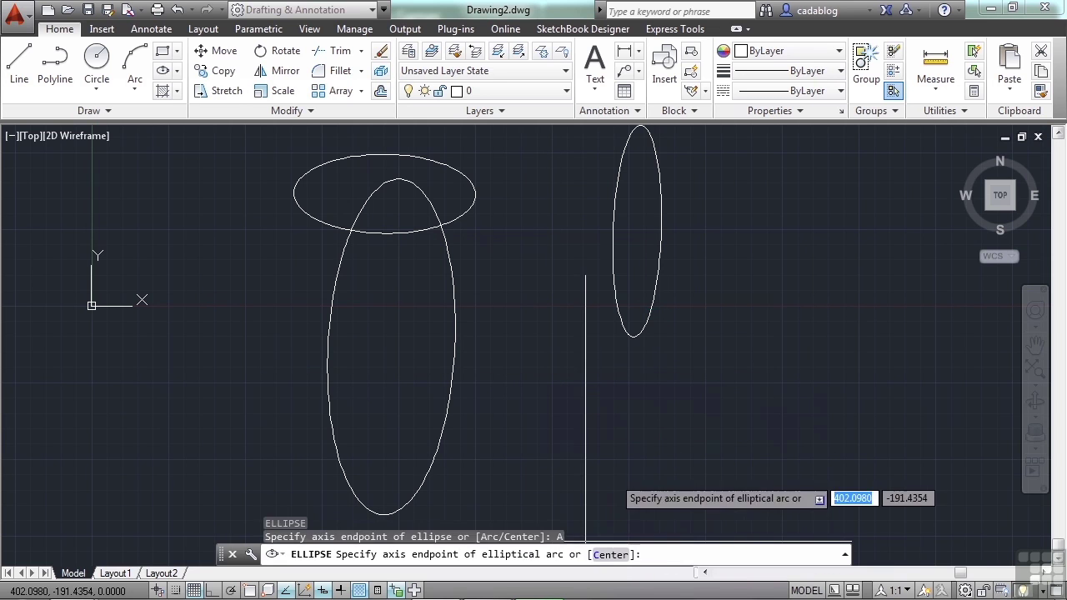
left_click(733, 412)
left_click(802, 407)
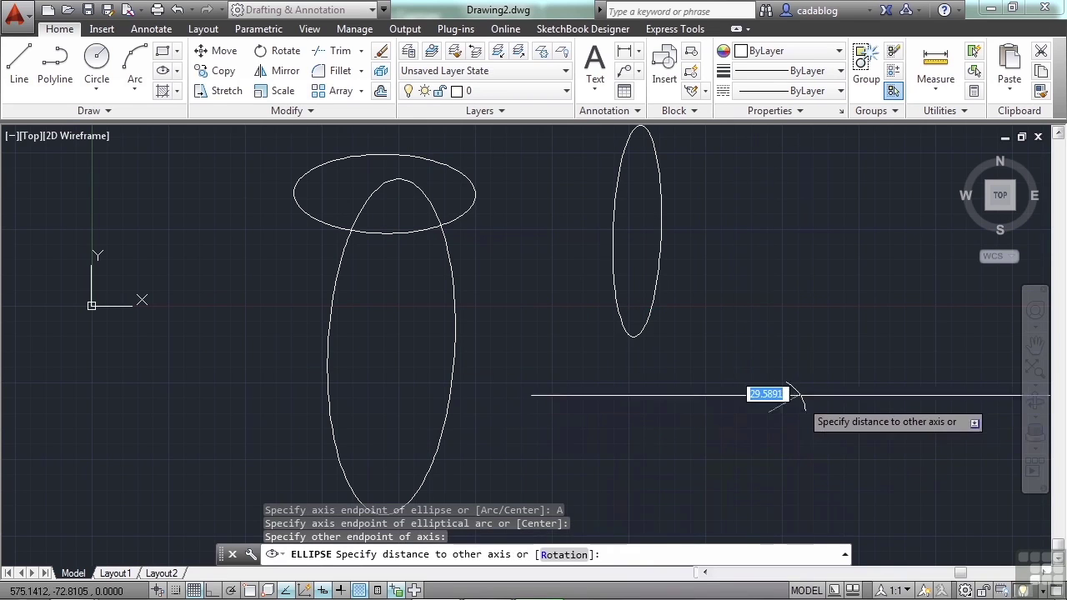
left_click(764, 323)
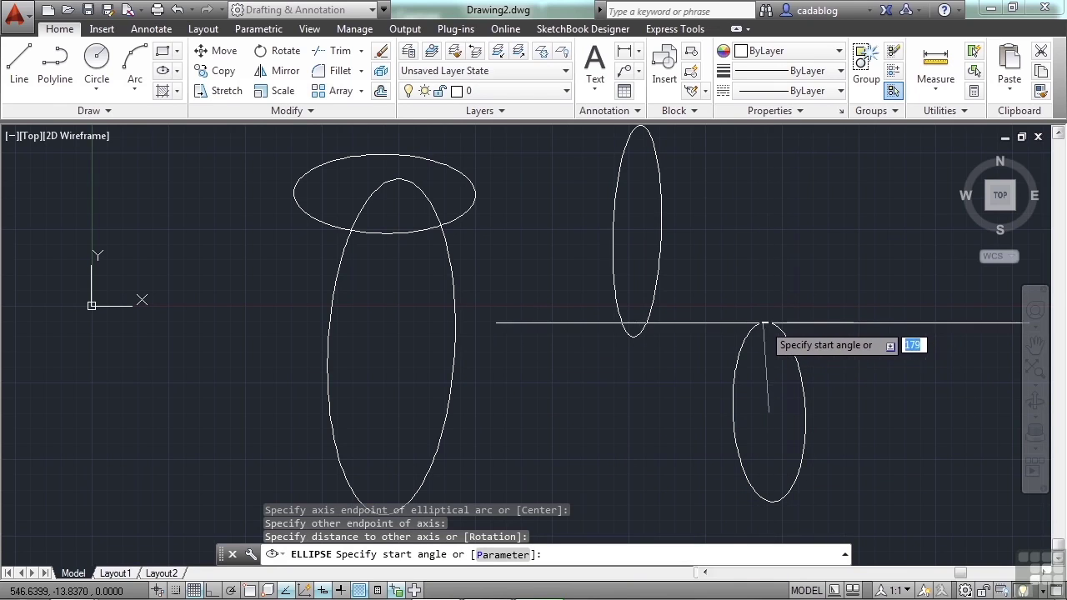
left_click(738, 363)
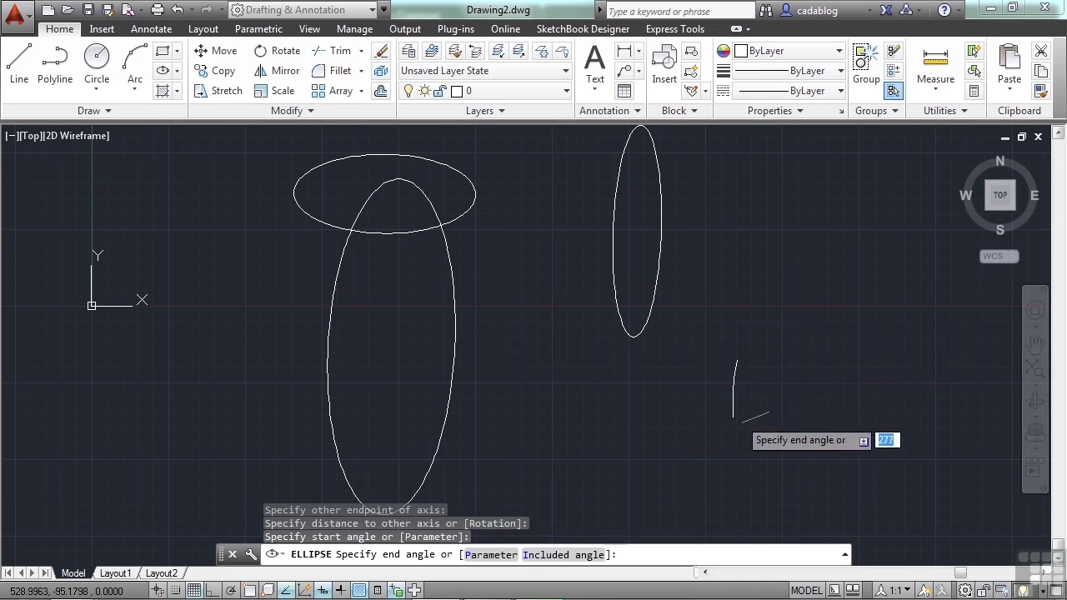
left_click(807, 430)
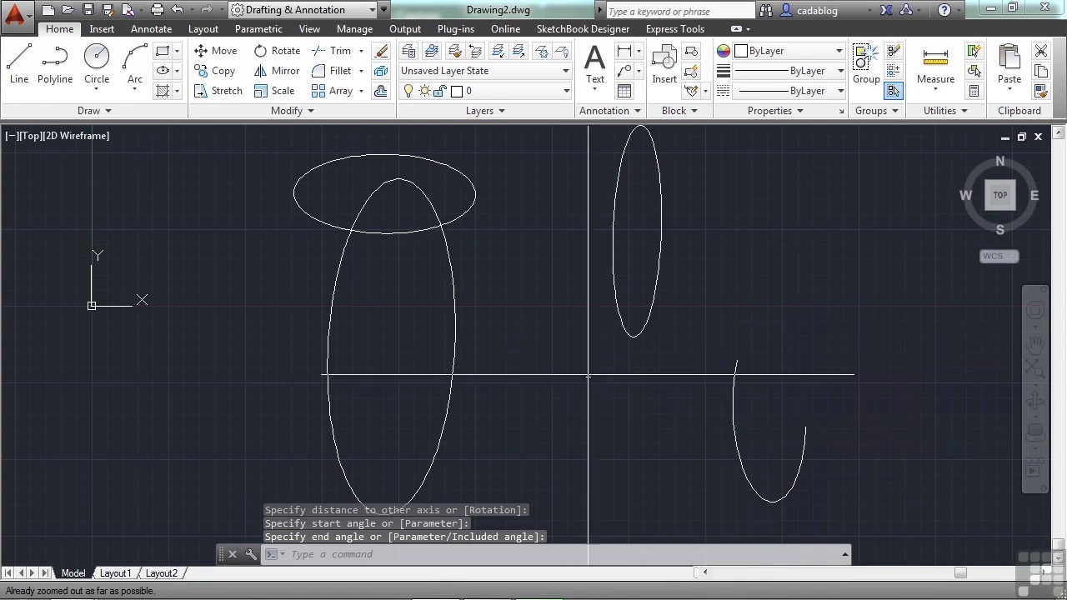
Draw a nearly closed upright elliptical arc between the tall ellipse and U-shaped arc, about 60 wide, with a small gap on its lower east side.
left_click(176, 71)
left_click(198, 170)
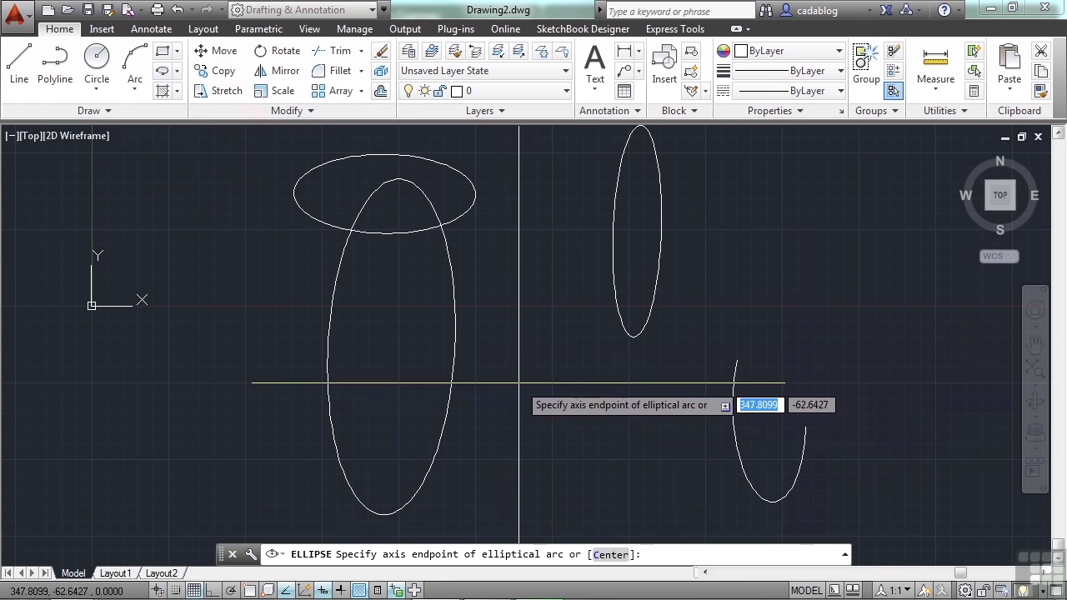
left_click(520, 408)
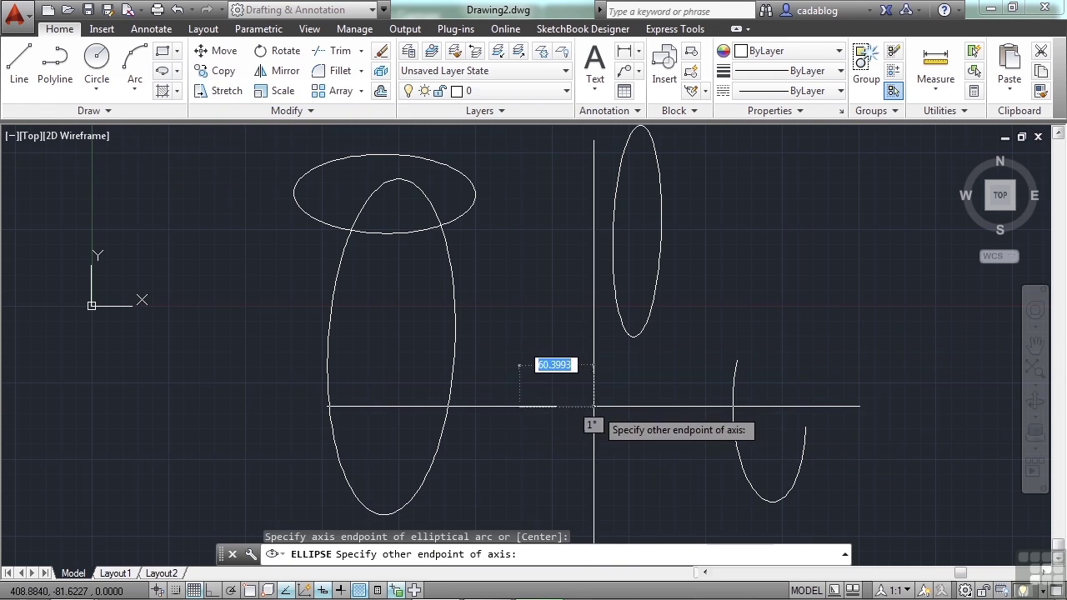
left_click(577, 410)
left_click(552, 297)
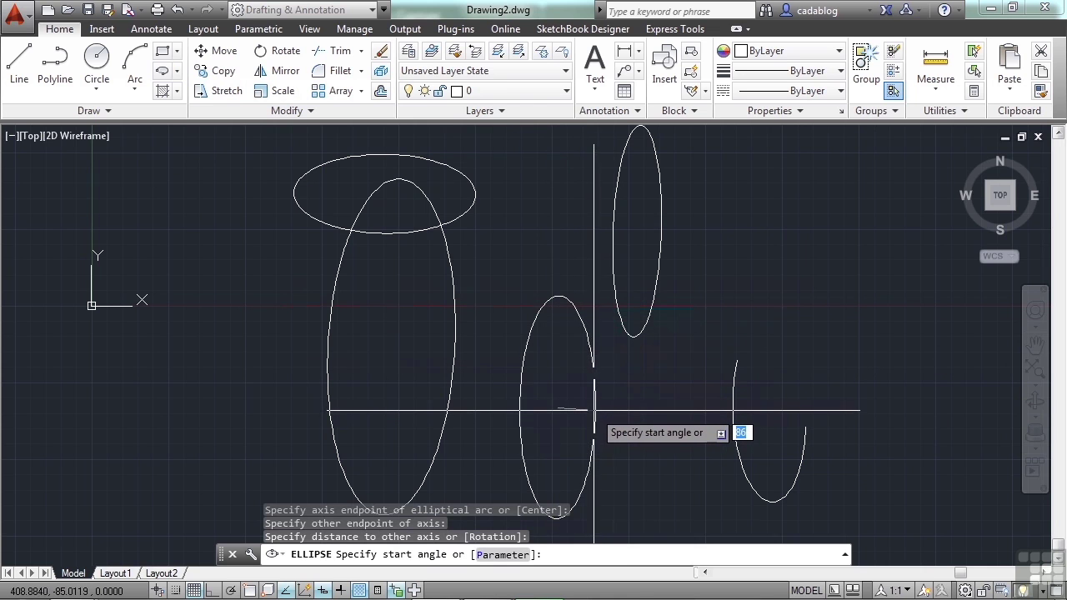
left_click(593, 407)
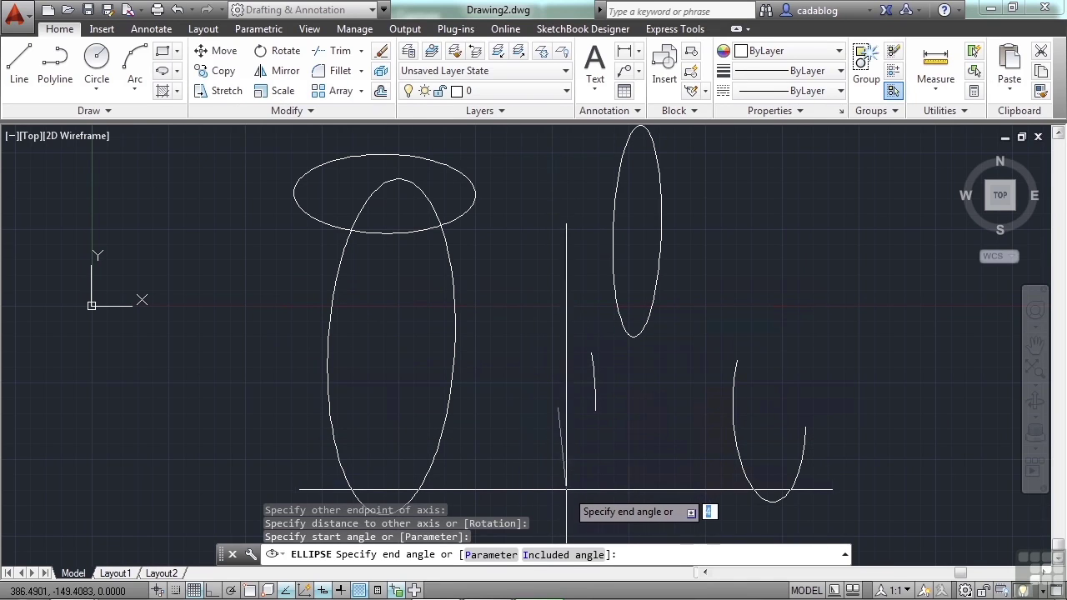
left_click(595, 451)
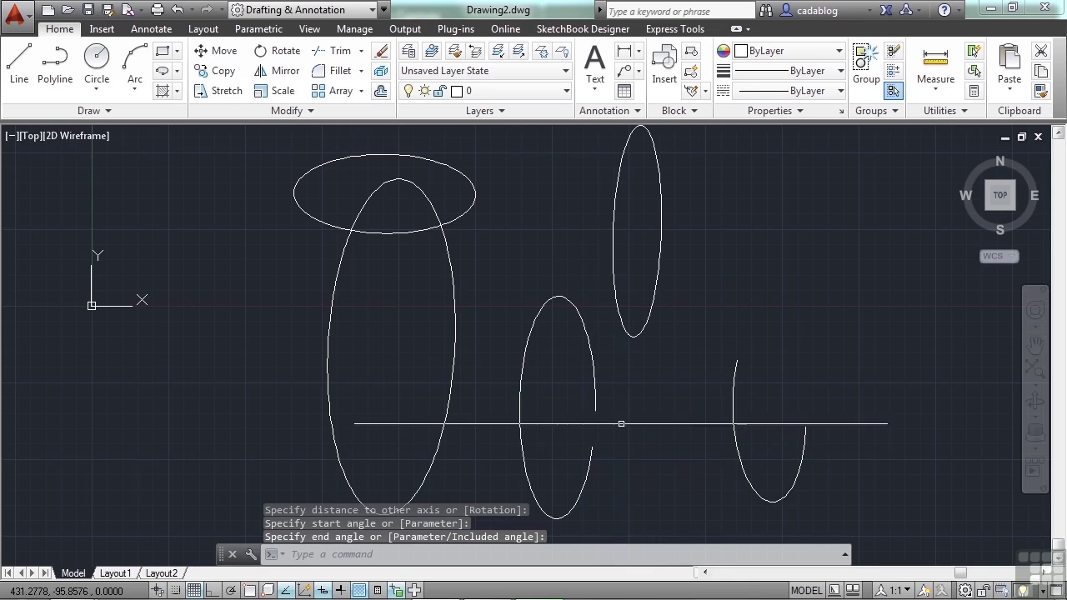